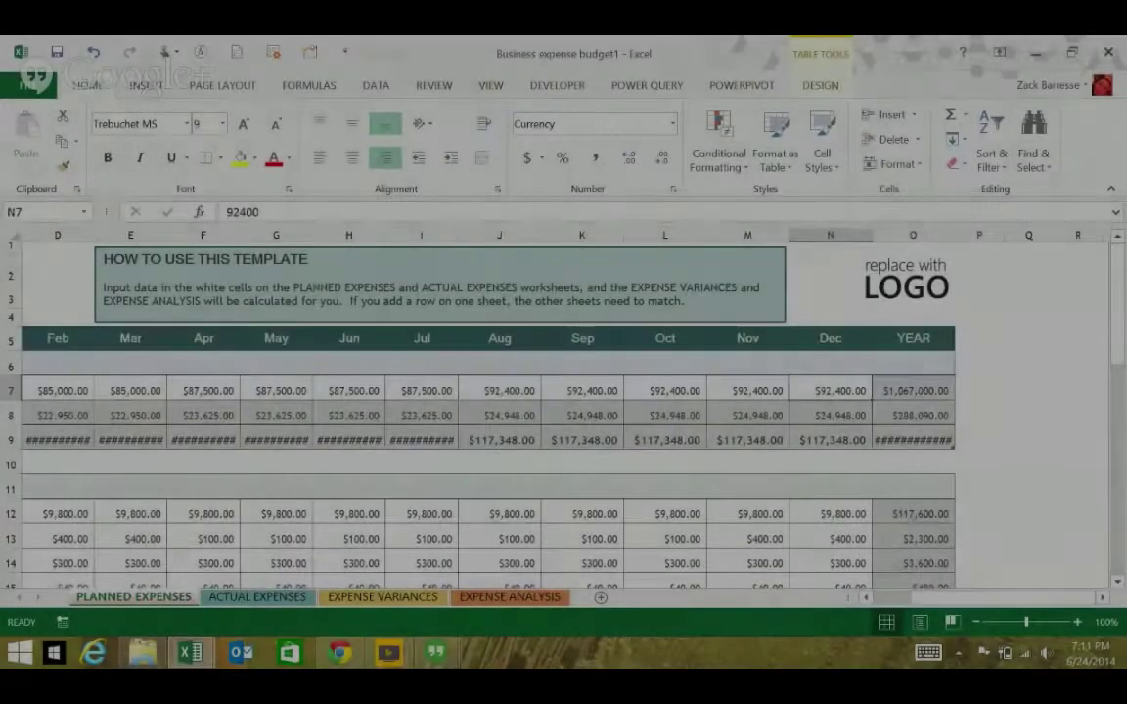
Insert a table column before the yearly totals column of the Employee Costs table on the PLANNED EXPENSES sheet
{"action": "left_click", "coordinate": [913, 390]}
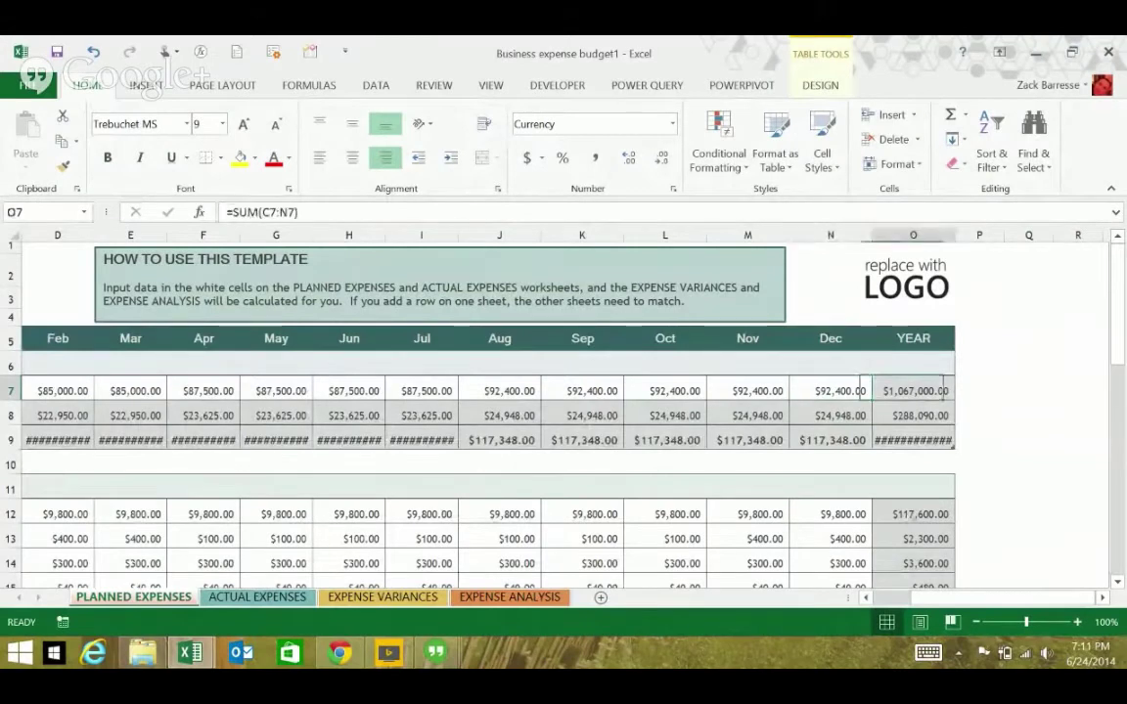
{"action": "right_click", "coordinate": [890, 390]}
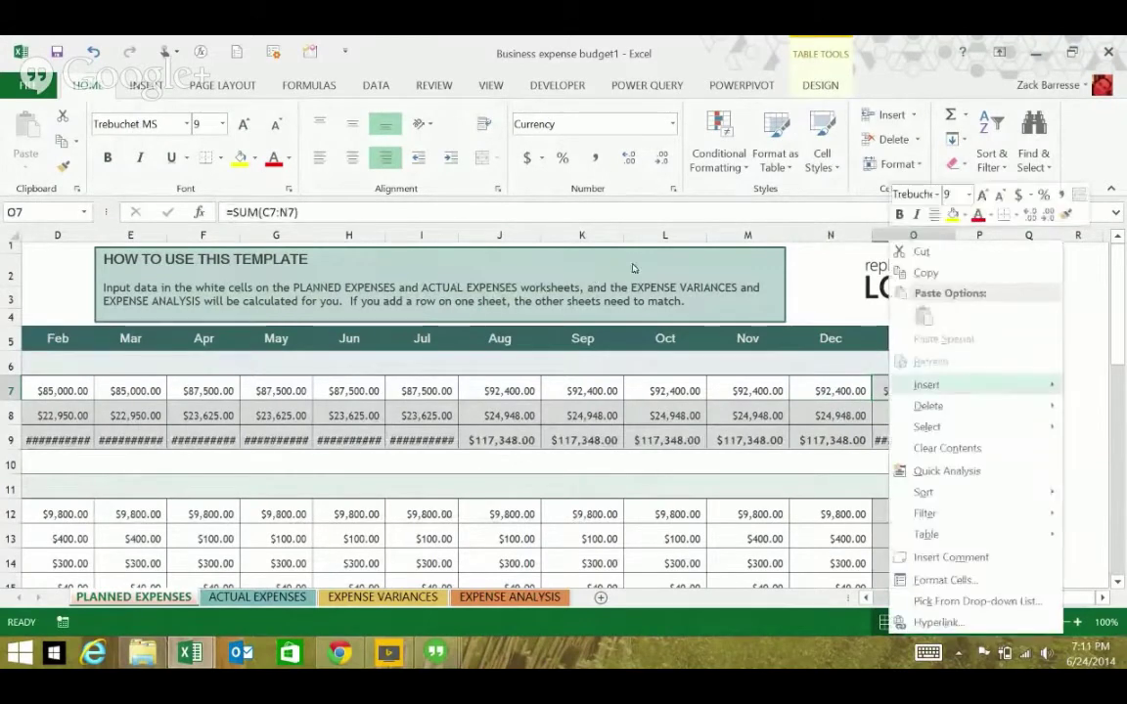
{"action": "mouse_move", "coordinate": [913, 384]}
{"action": "left_click", "coordinate": [847, 388]}
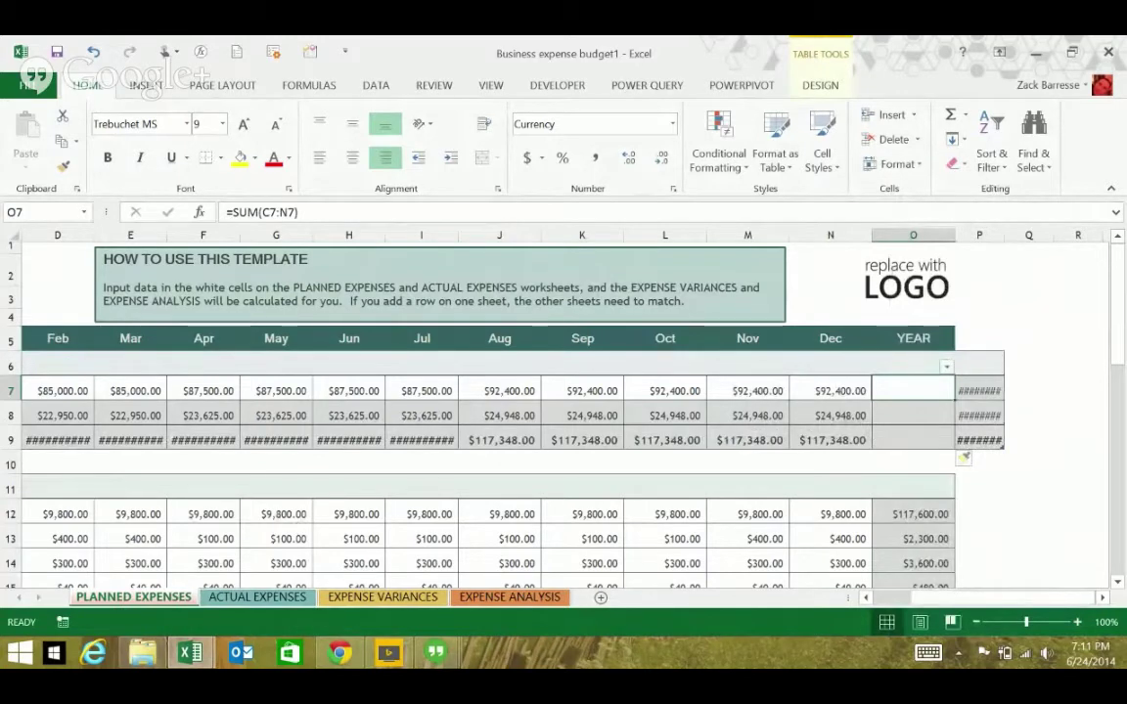
Add three new rows to the Employee Costs table between the Benefits row and the Subtotal row
{"action": "left_click", "coordinate": [978, 416]}
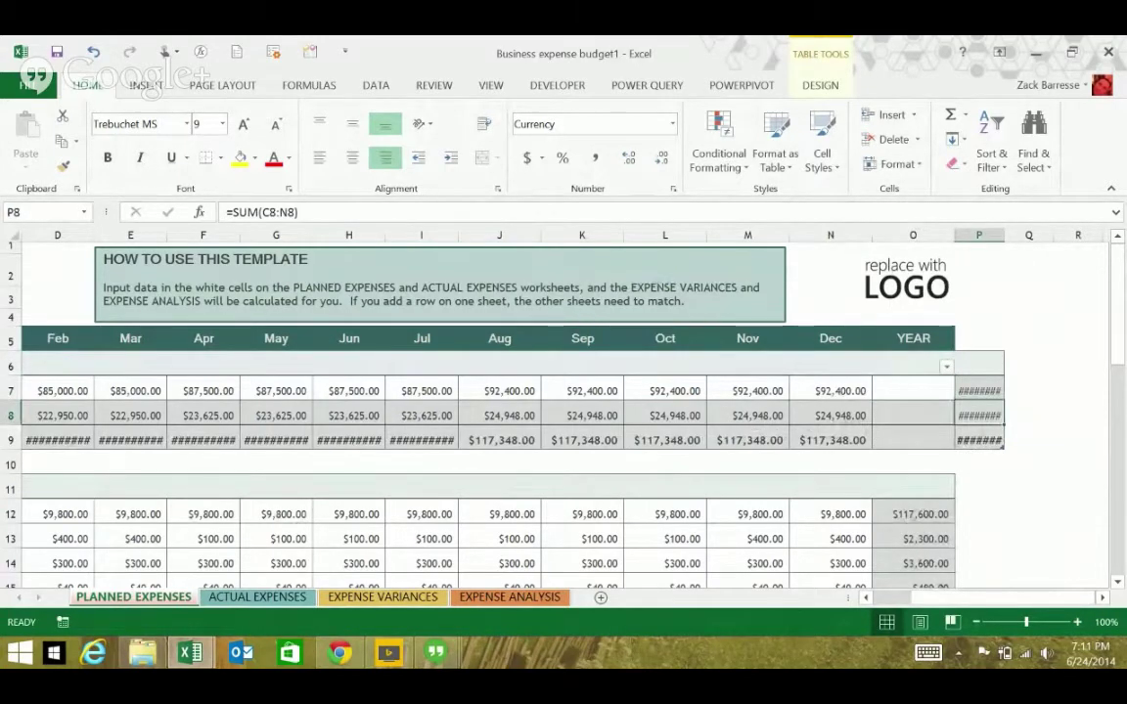
{"action": "key", "text": "Tab"}
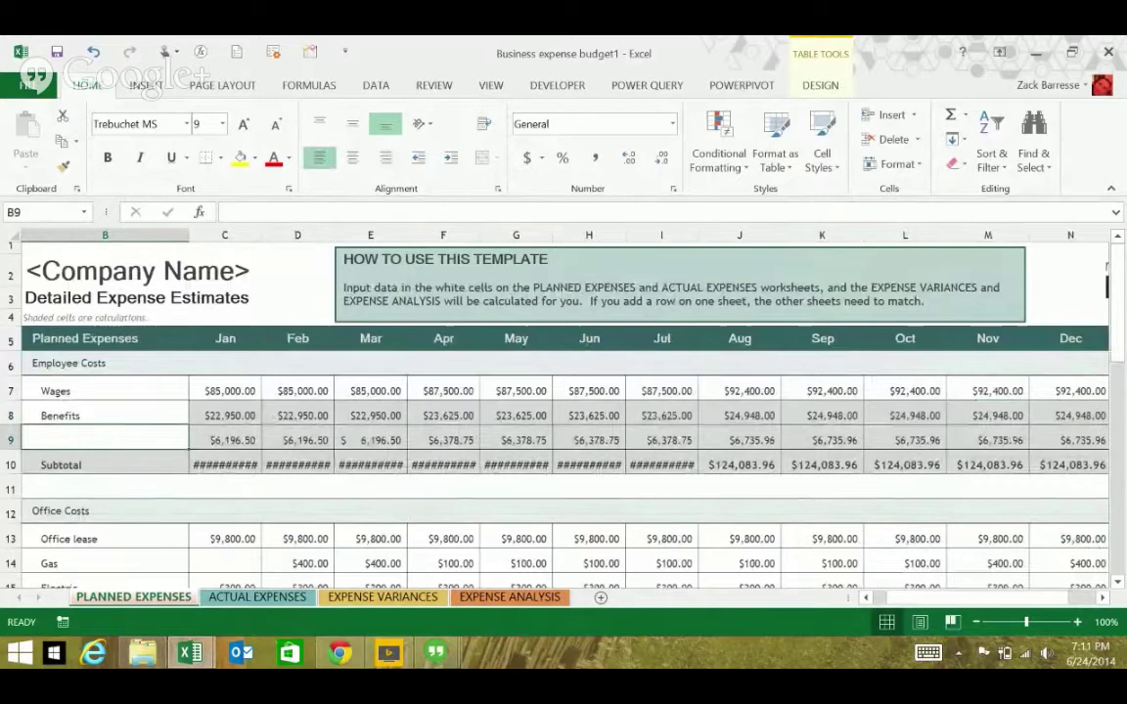
{"action": "key", "text": "Right"}
{"action": "key", "text": "ctrl+Right"}
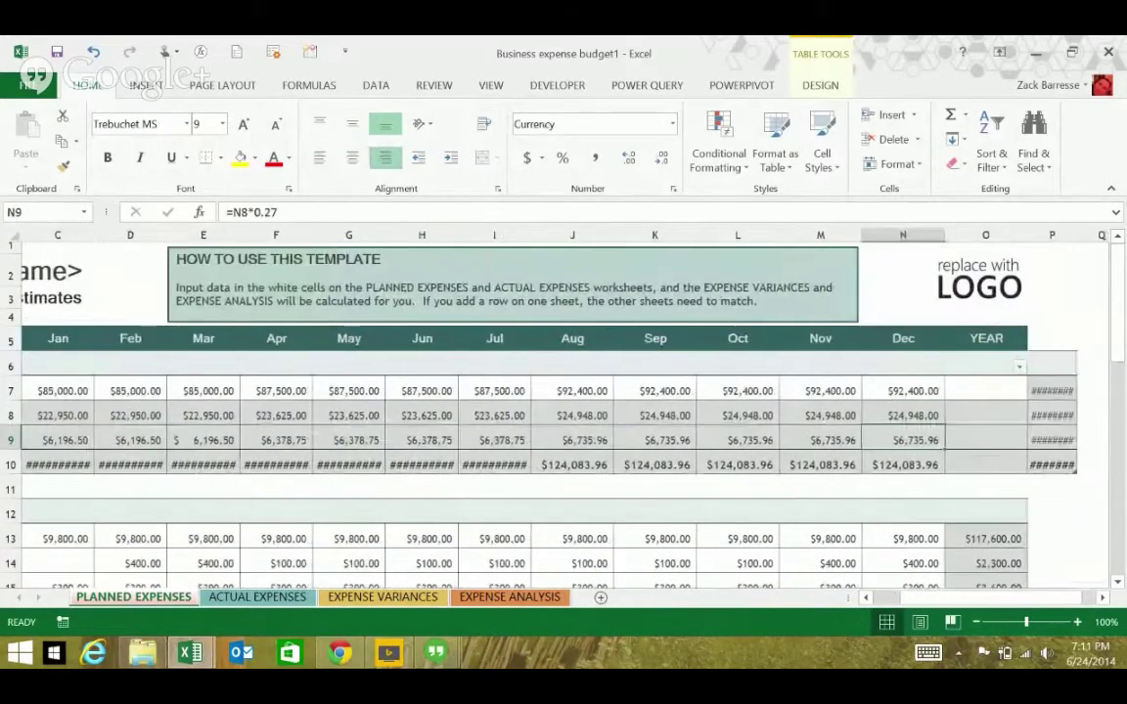
{"action": "key", "text": "ctrl+Right"}
{"action": "key", "text": "Tab"}
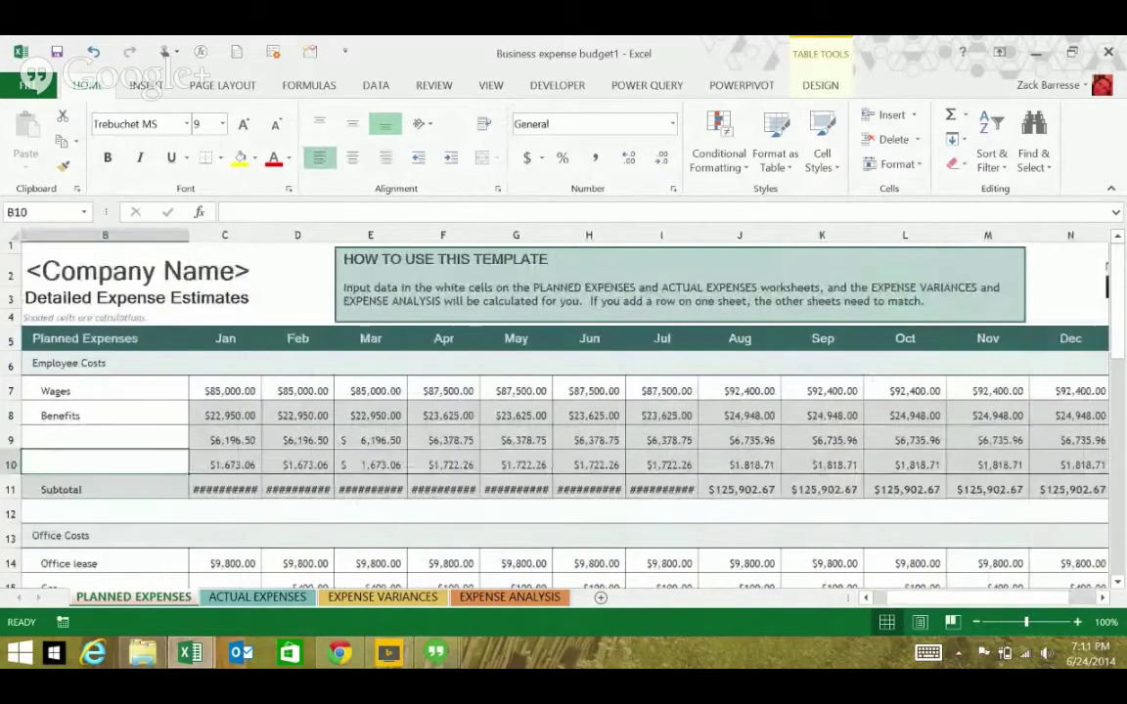
{"action": "key", "text": "Right"}
{"action": "key", "text": "ctrl+Right"}
{"action": "key", "text": "ctrl+Right"}
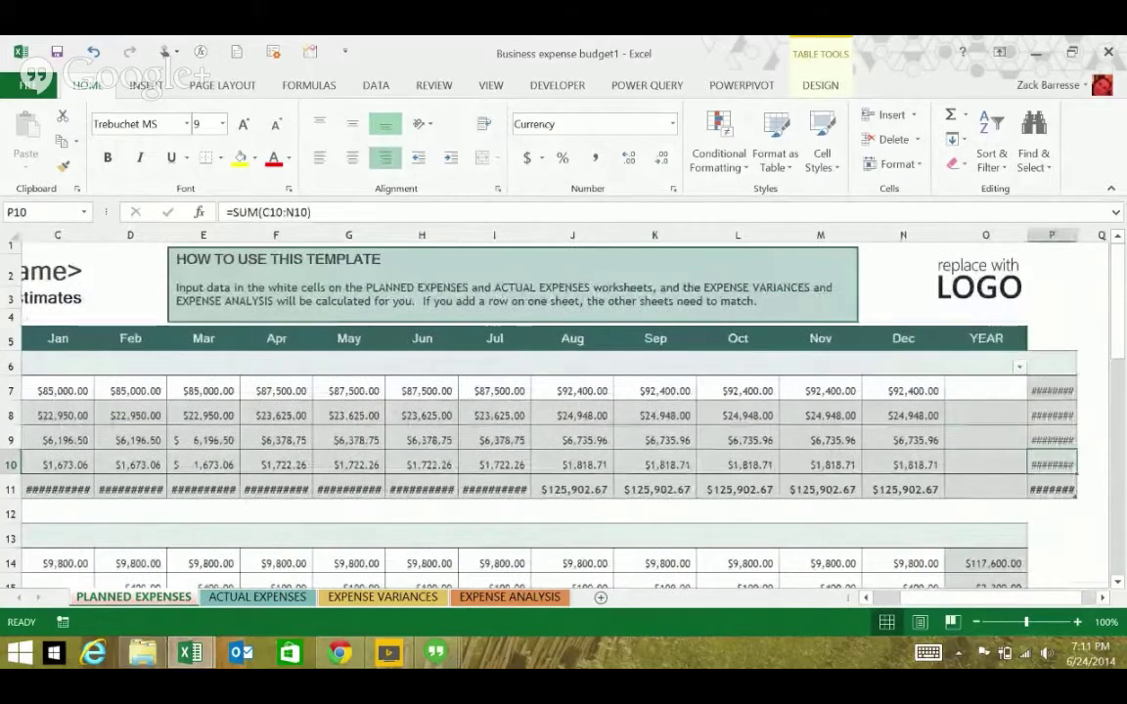
{"action": "key", "text": "Tab"}
{"action": "key", "text": "Right"}
{"action": "key", "text": "ctrl+Right"}
{"action": "key", "text": "ctrl+Right"}
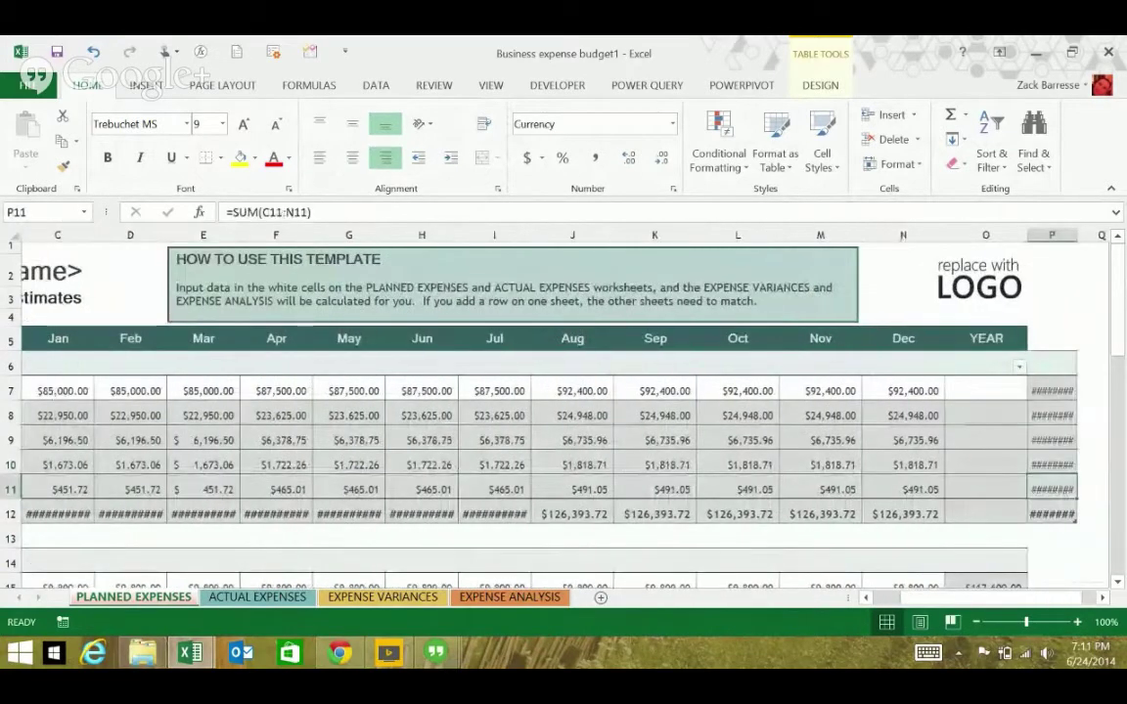
AutoFit the width of column P, which holds the shifted yearly totals of the Employee Costs table
{"action": "key", "text": "alt+h"}
{"action": "key", "text": "o"}
{"action": "key", "text": "i"}
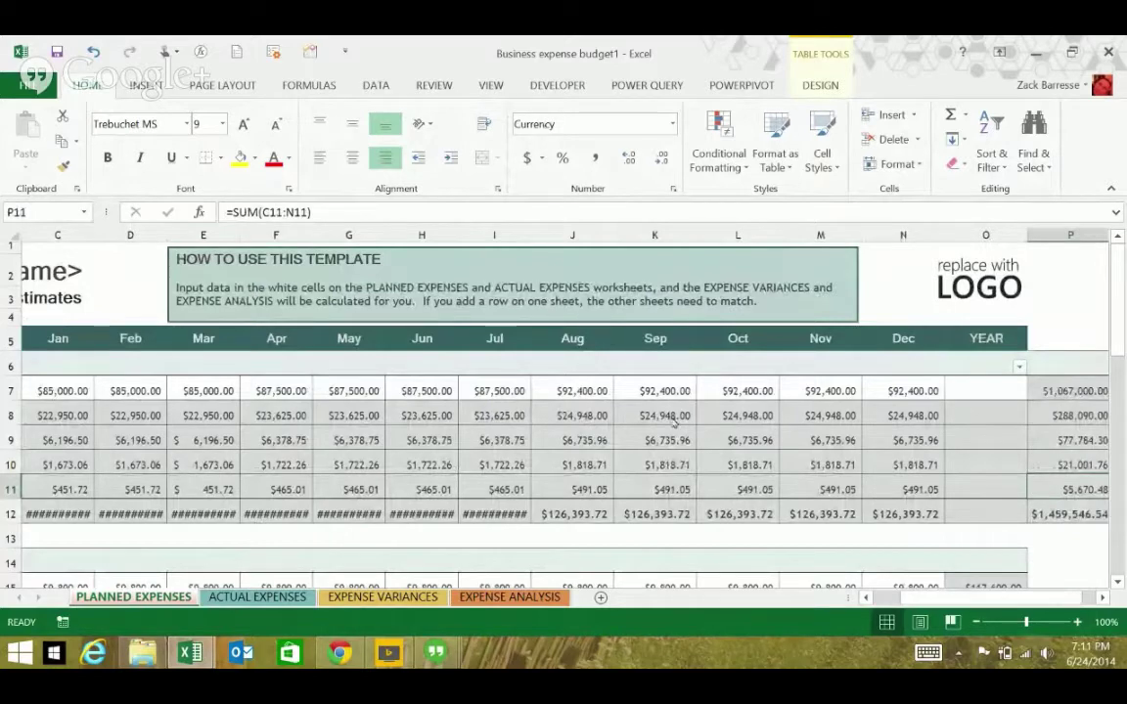
{"action": "scroll", "coordinate": [728, 417], "scroll_direction": "right", "scroll_amount": 1}
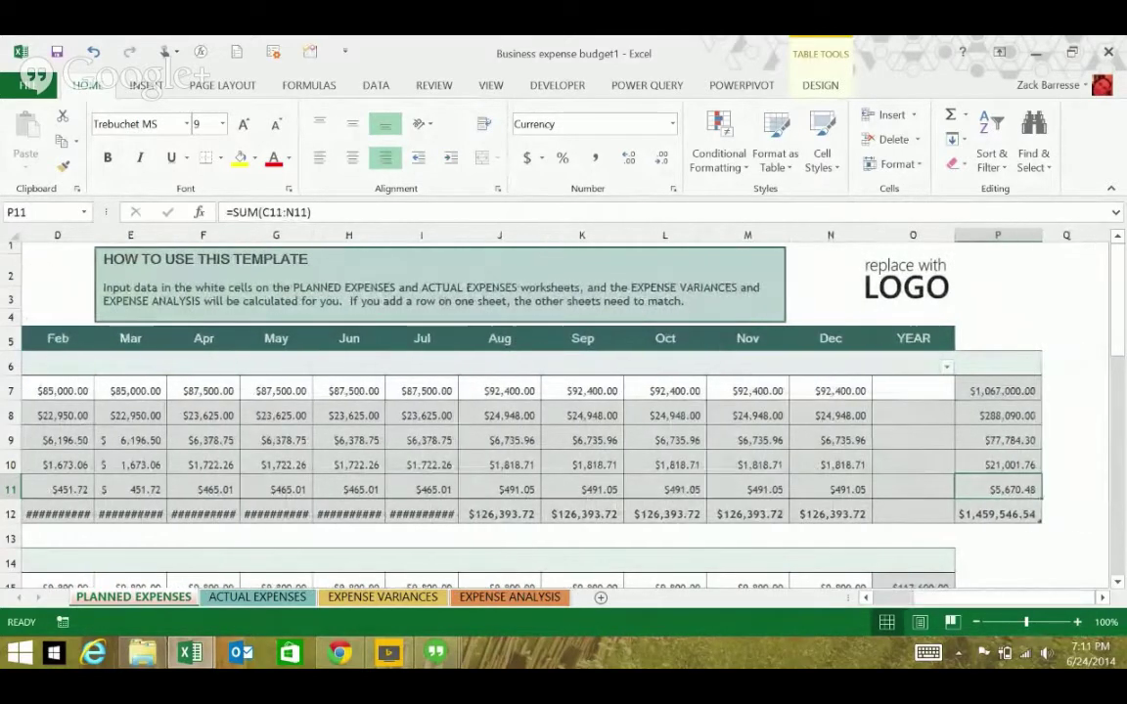
{"action": "scroll", "coordinate": [740, 419], "scroll_direction": "right", "scroll_amount": 1}
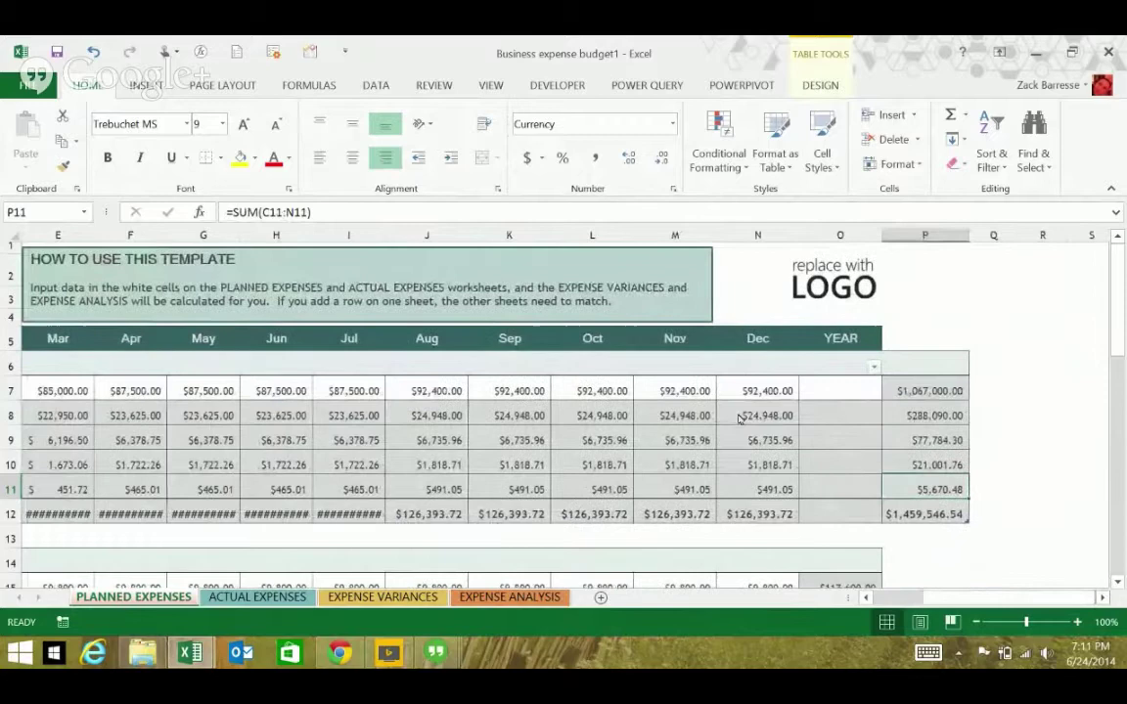
{"action": "scroll", "coordinate": [740, 418], "scroll_direction": "right", "scroll_amount": 1}
{"action": "left_click", "coordinate": [969, 363]}
{"action": "left_click", "coordinate": [970, 413]}
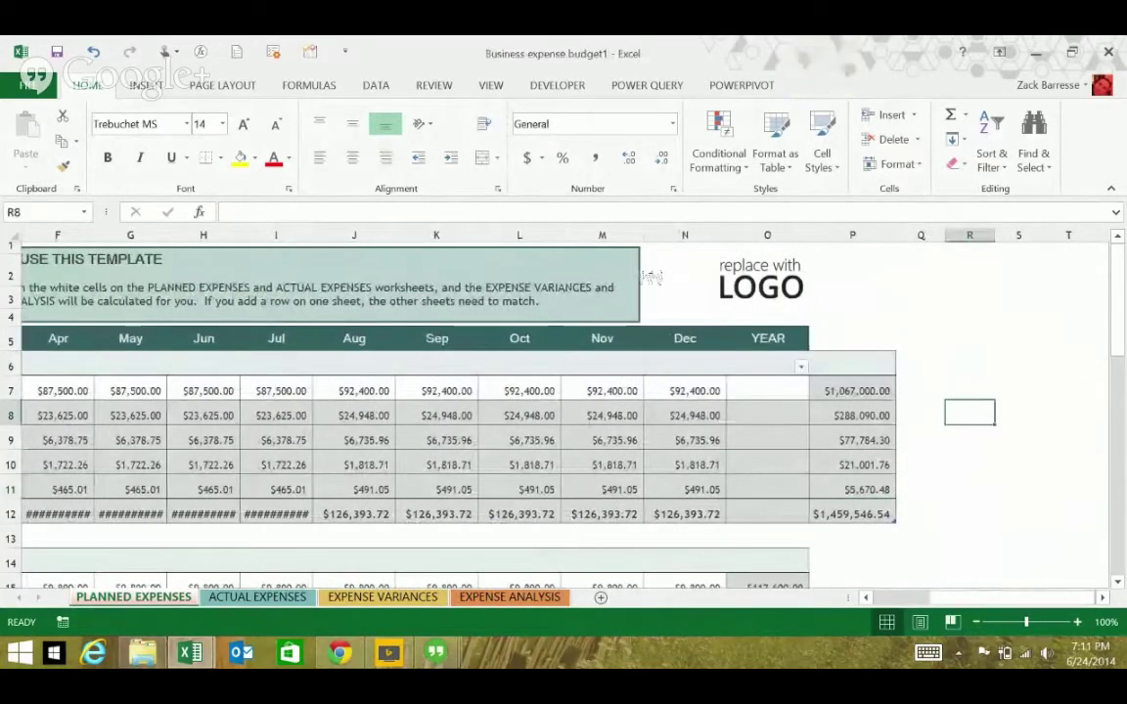
{"action": "key", "text": "Up"}
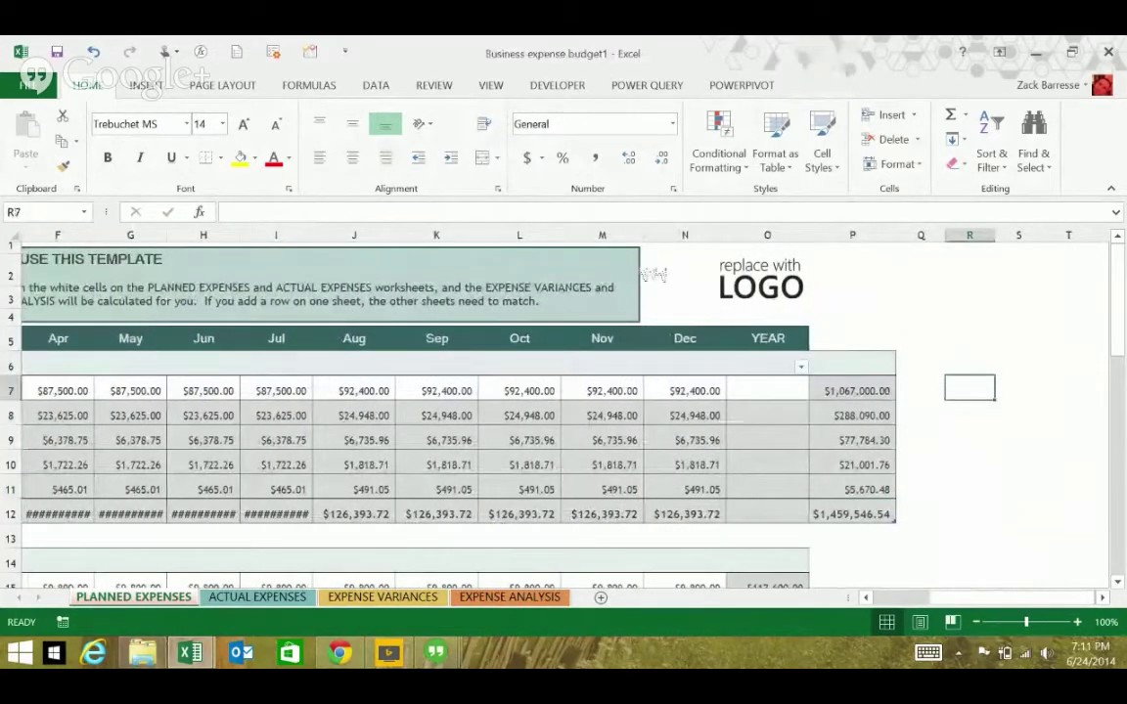
{"action": "type", "text": "=sum("}
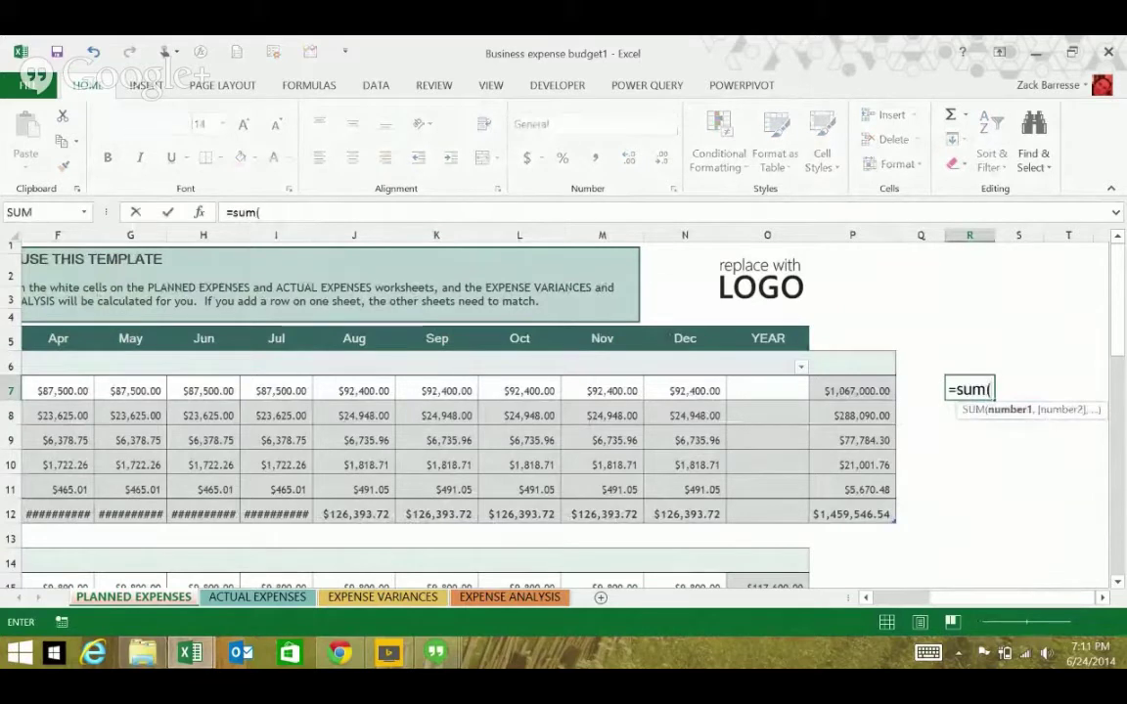
{"action": "key", "text": "Left"}
{"action": "key", "text": "Left"}
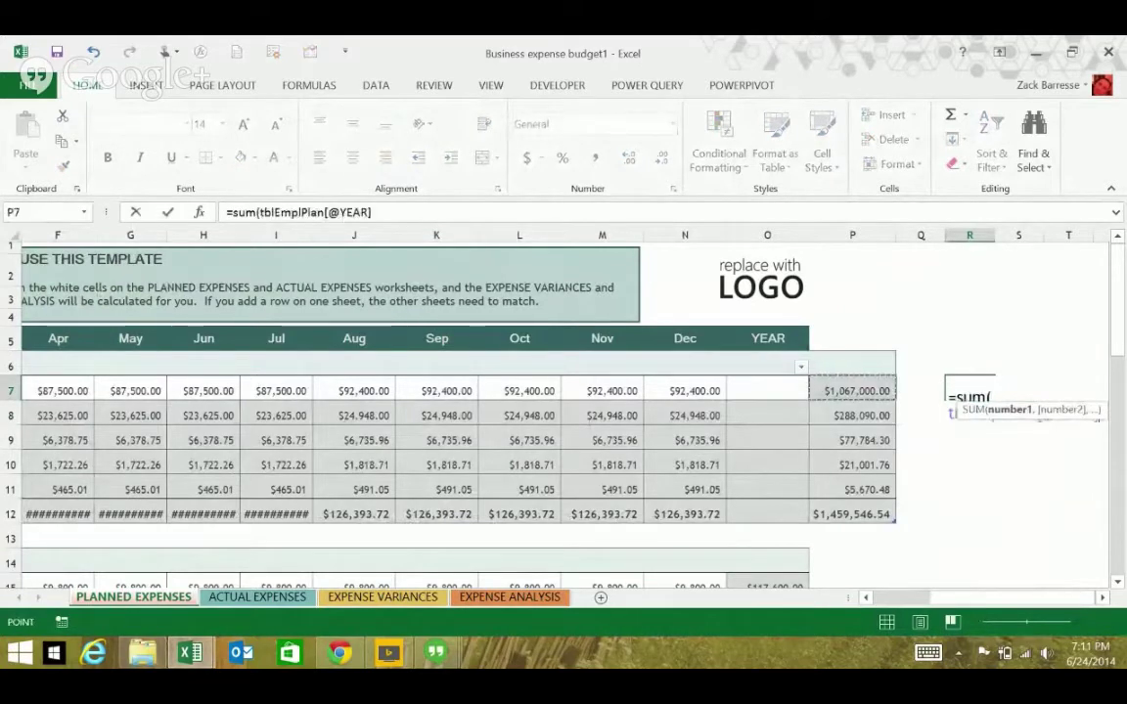
{"action": "key", "text": "F8"}
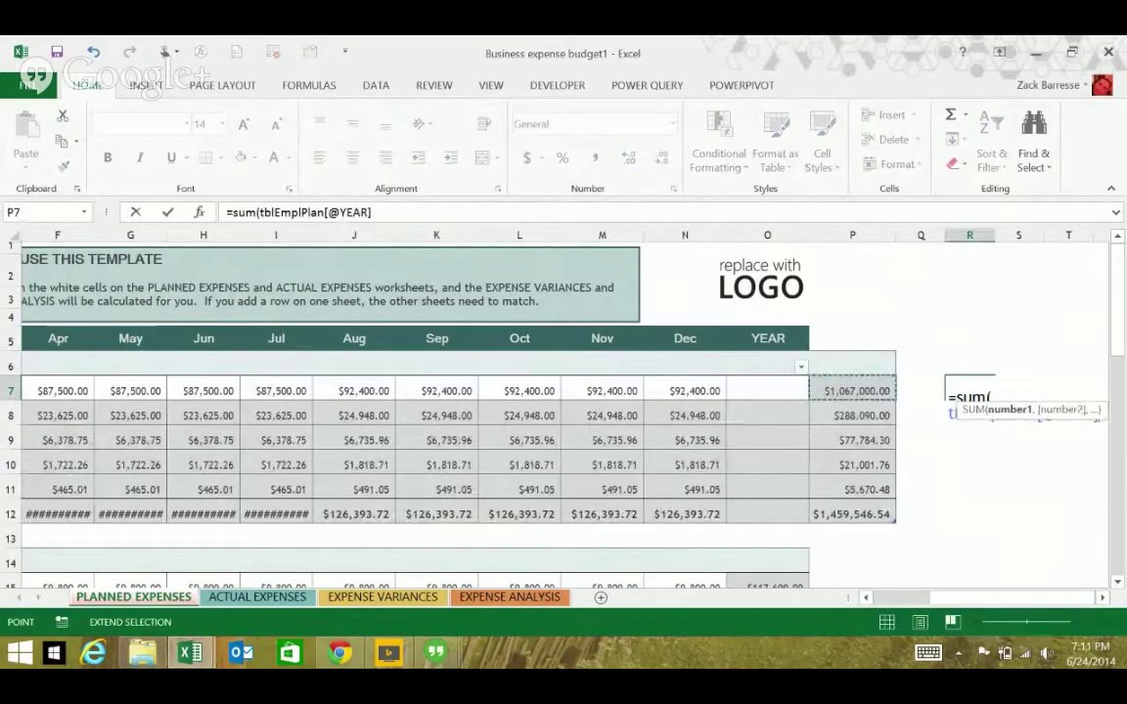
{"action": "type", "text": ")"}
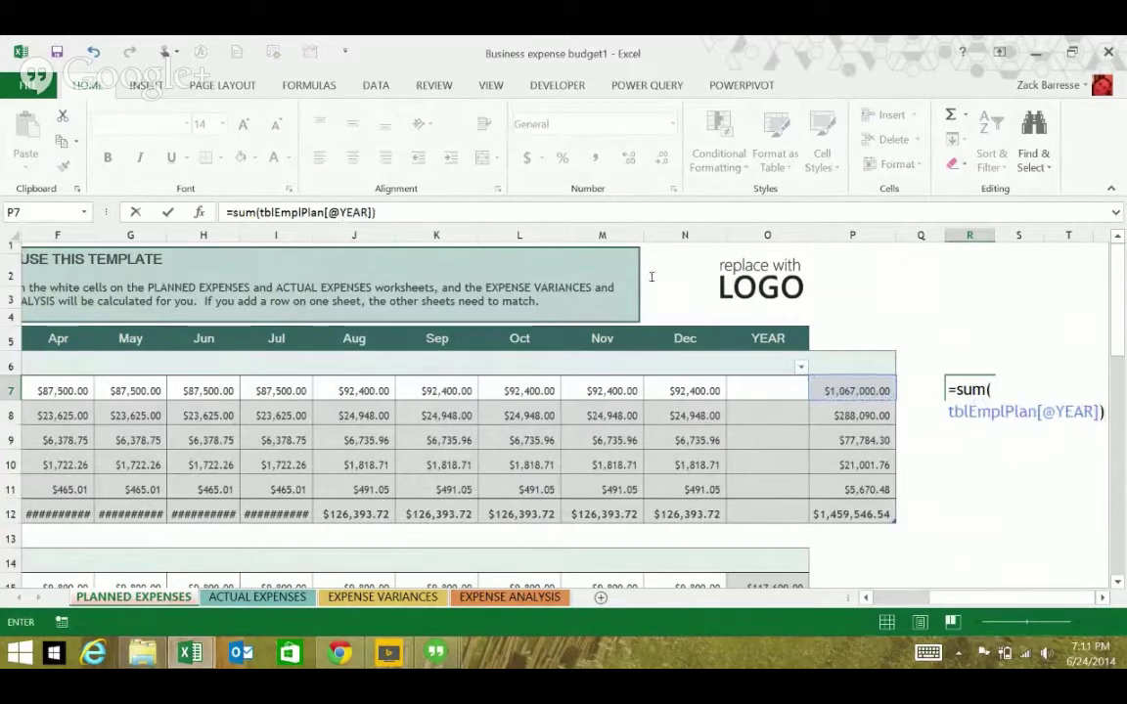
Replace the structured reference in R7's formula with a range anchored at its first cell, giving =SUM($P$7:P7)
{"action": "key", "text": "F2"}
{"action": "key", "text": "shift+Home"}
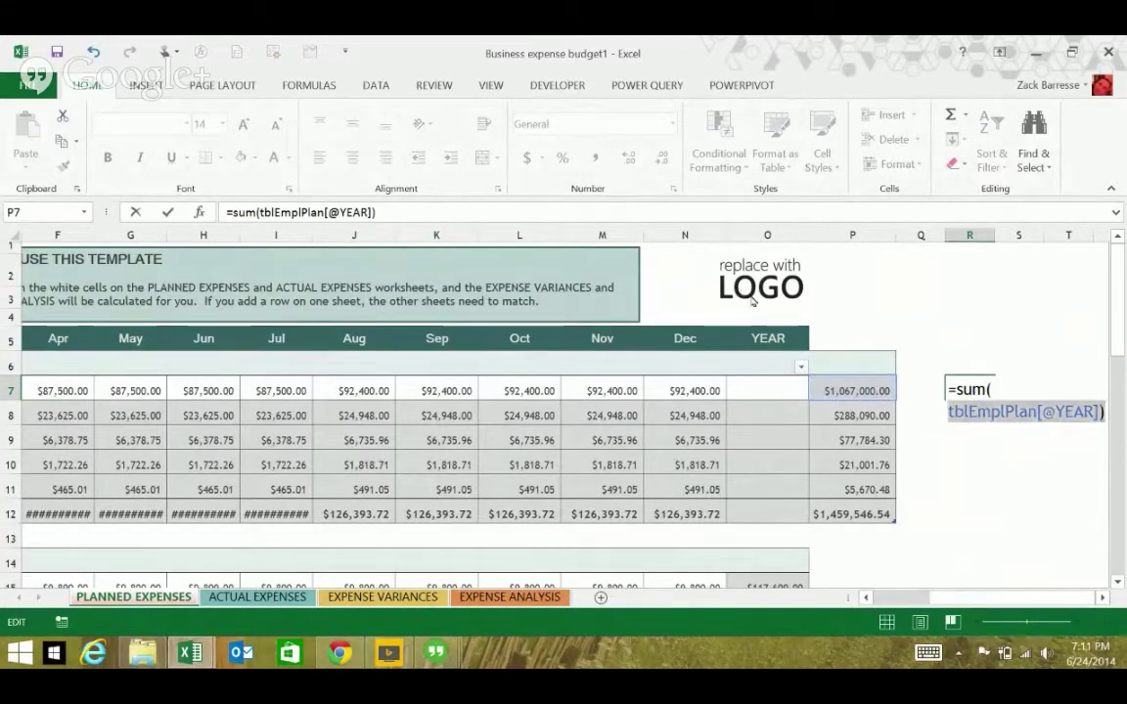
{"action": "type", "text": "p7"}
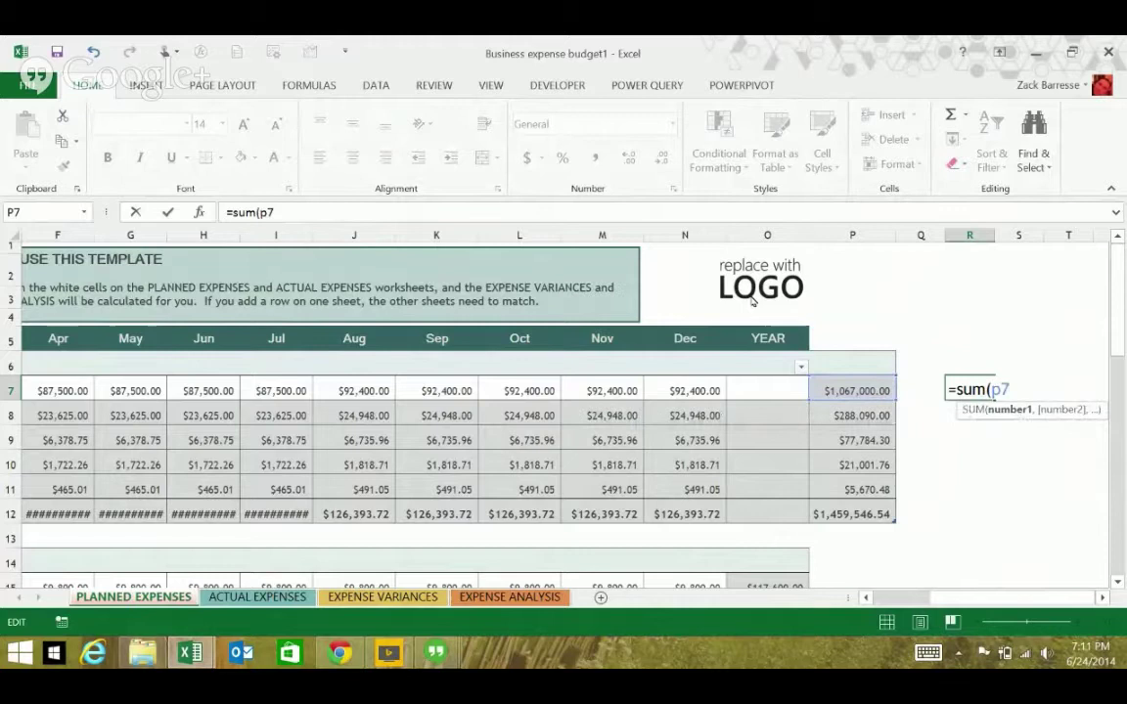
{"action": "type", "text": ":p7)"}
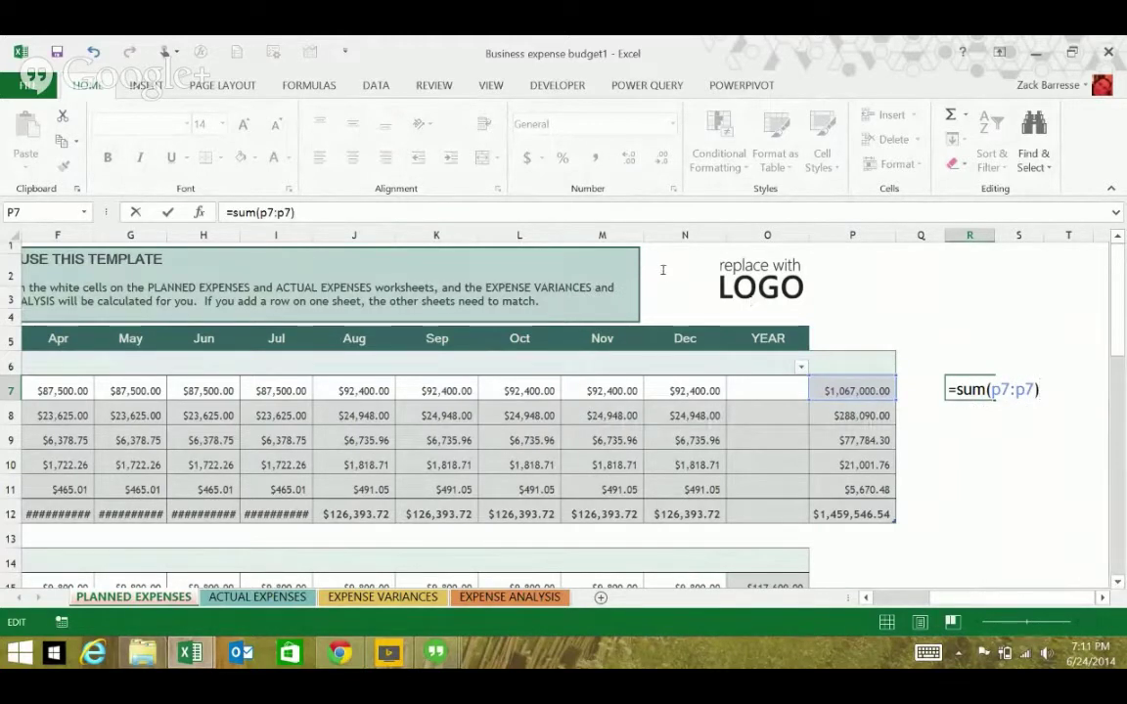
{"action": "key", "text": "Left"}
{"action": "key", "text": "Left"}
{"action": "key", "text": "Left"}
{"action": "key", "text": "Left"}
{"action": "key", "text": "Left"}
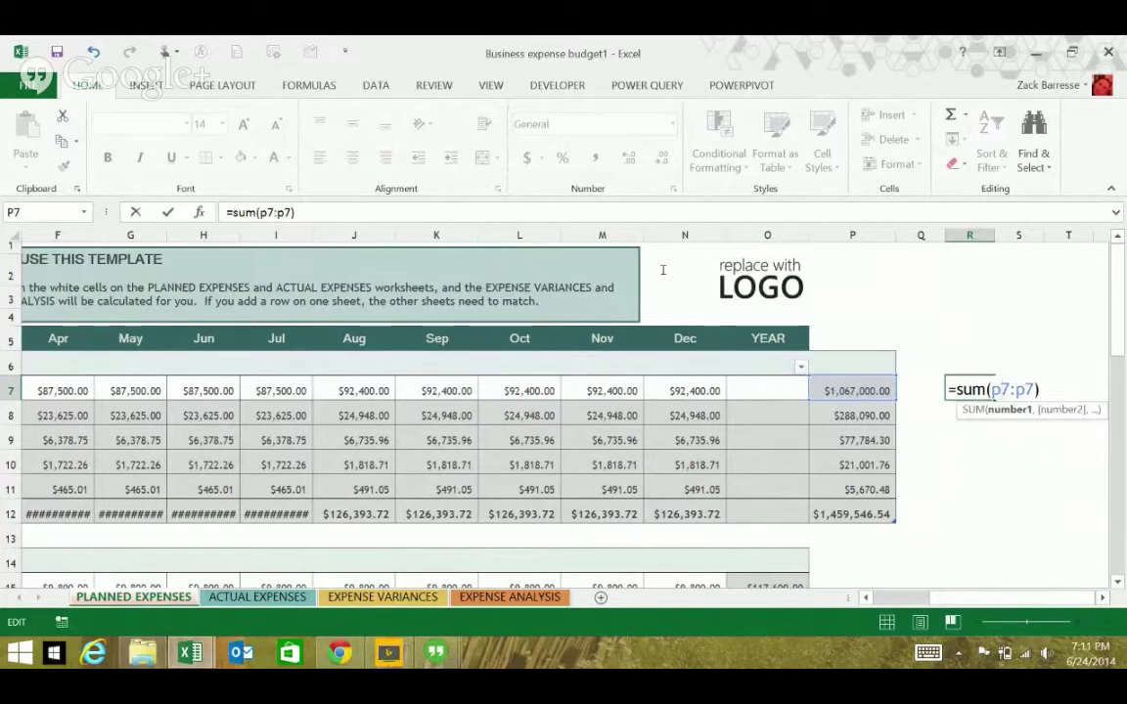
{"action": "key", "text": "F4"}
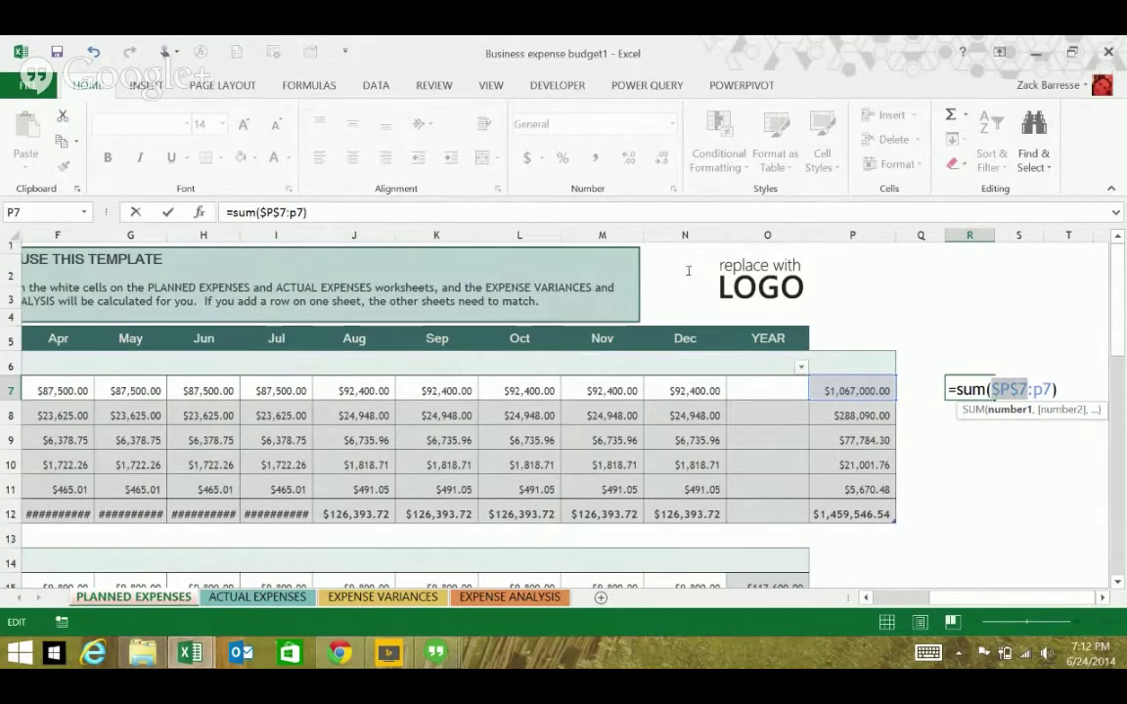
{"action": "key", "text": "Return"}
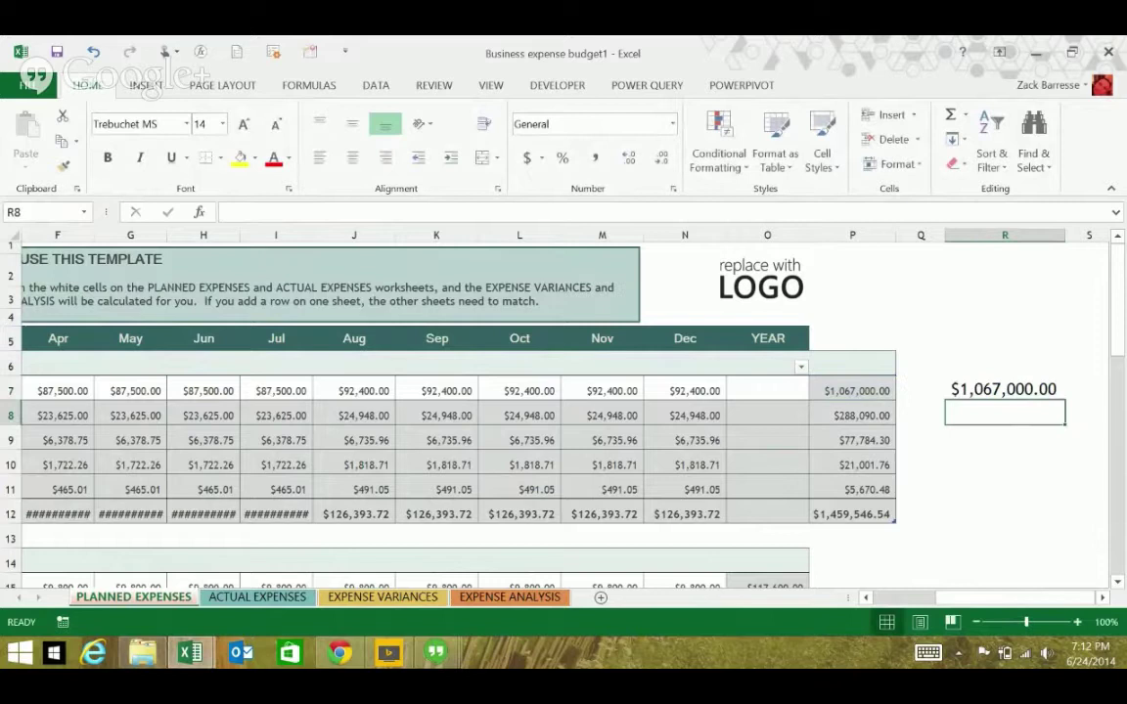
Fill the running total formula from R7 down to R11 and check the range referenced in R11
{"action": "left_click", "coordinate": [1004, 389]}
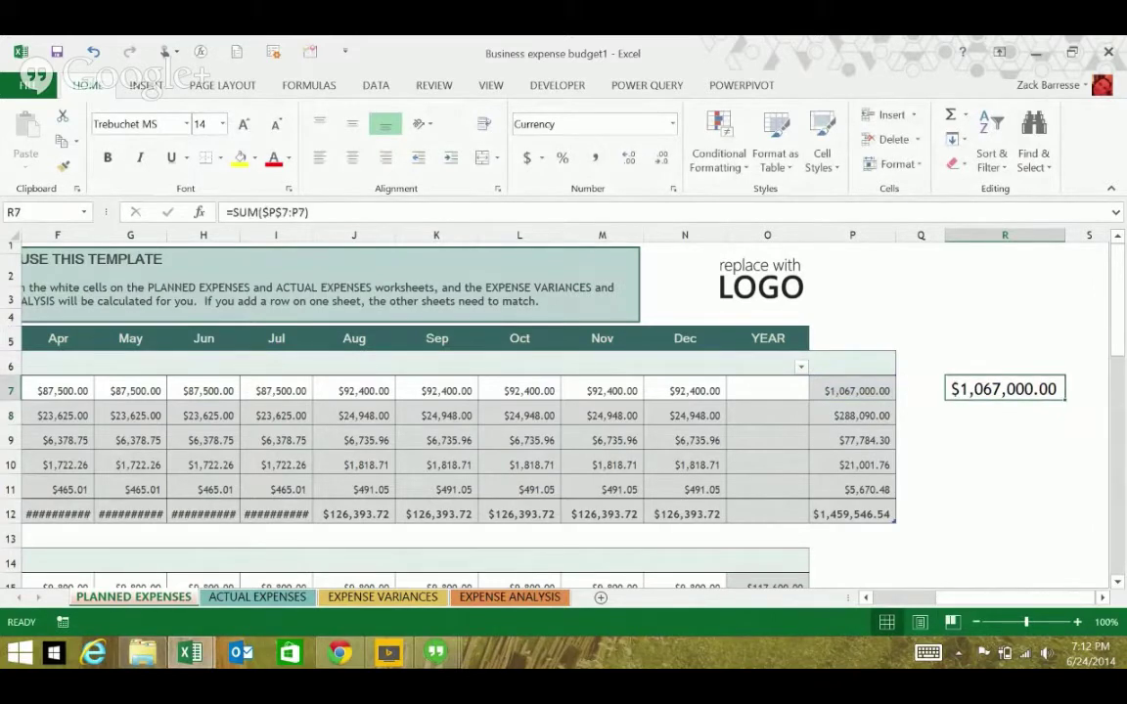
{"action": "left_click_drag", "start_coordinate": [1064, 401], "coordinate": [1064, 496]}
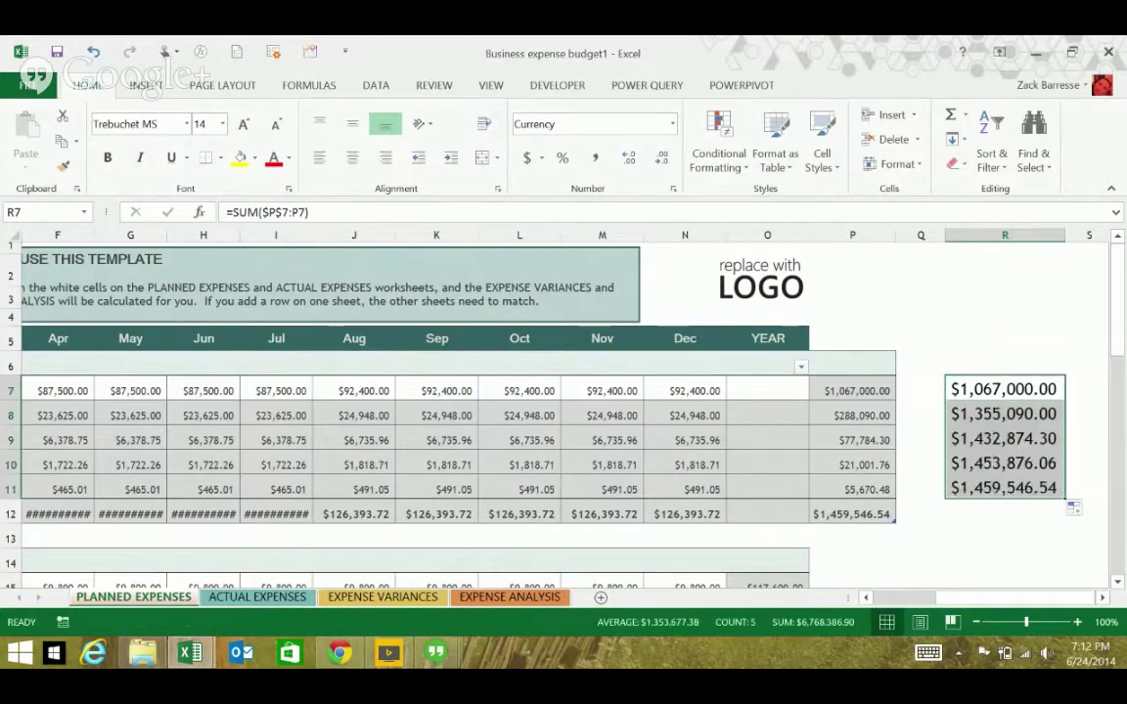
{"action": "left_click", "coordinate": [1029, 488]}
{"action": "double_click", "coordinate": [1029, 488]}
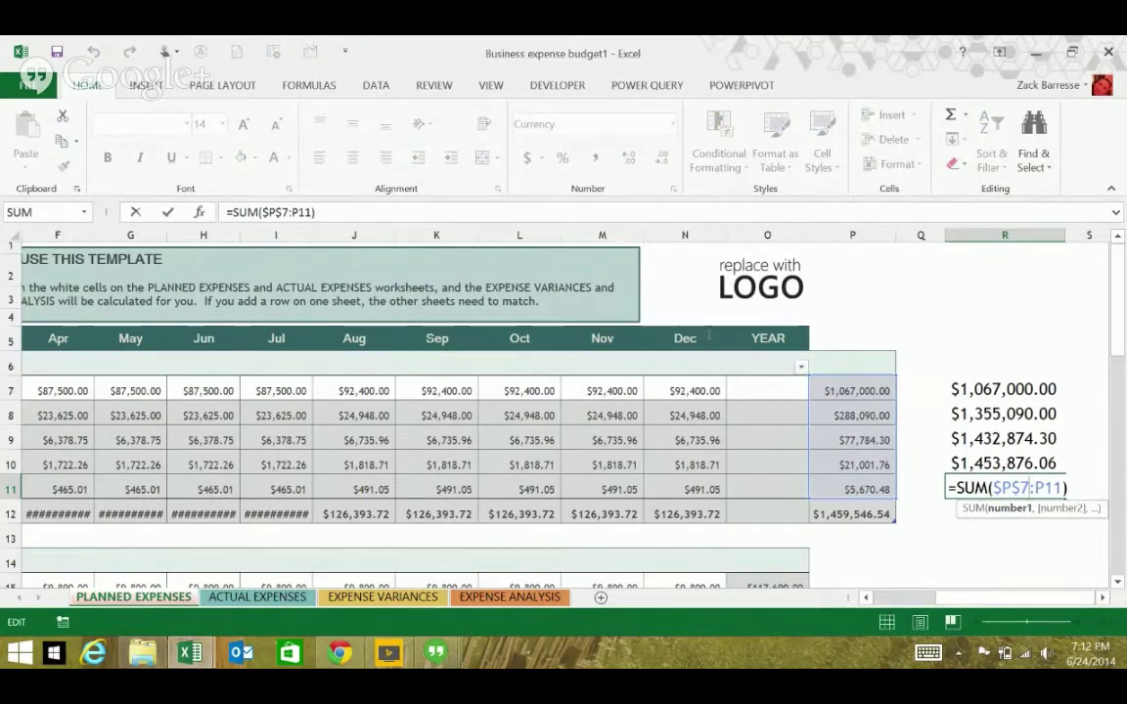
{"action": "key", "text": "ctrl+Return"}
Copy the formula text =SUM($P$7:P7) from R7 into O7 of the inserted table column and check the formulas in O7 and O8
{"action": "key", "text": "ctrl+Up"}
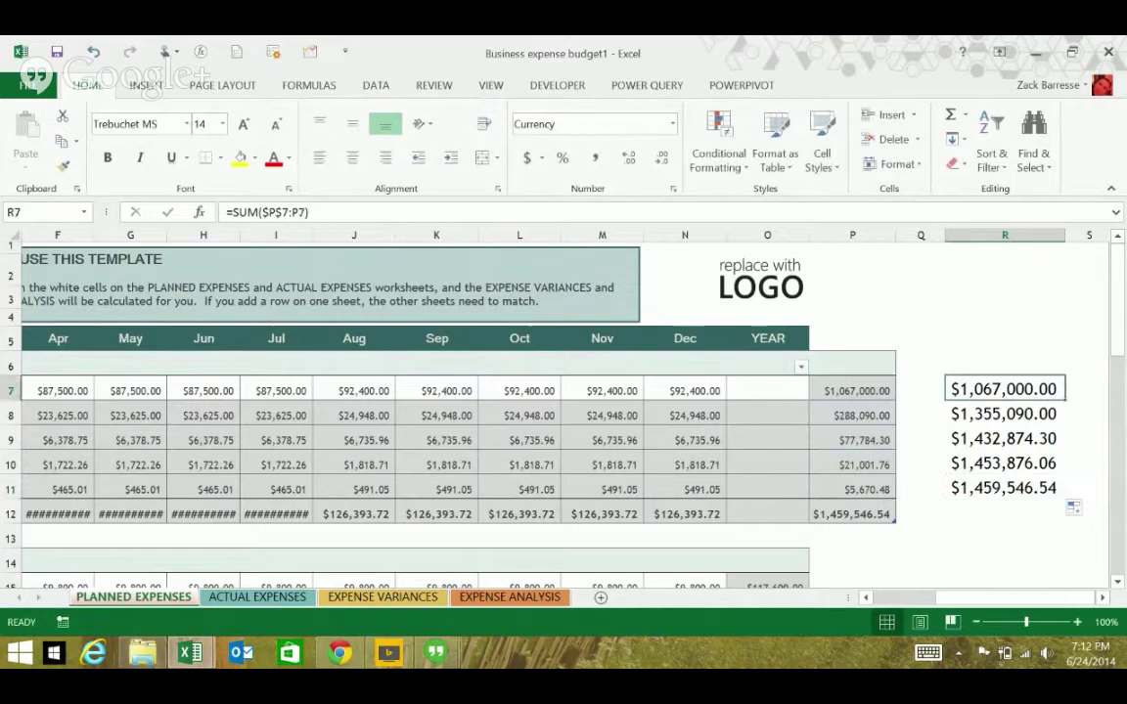
{"action": "key", "text": "F2"}
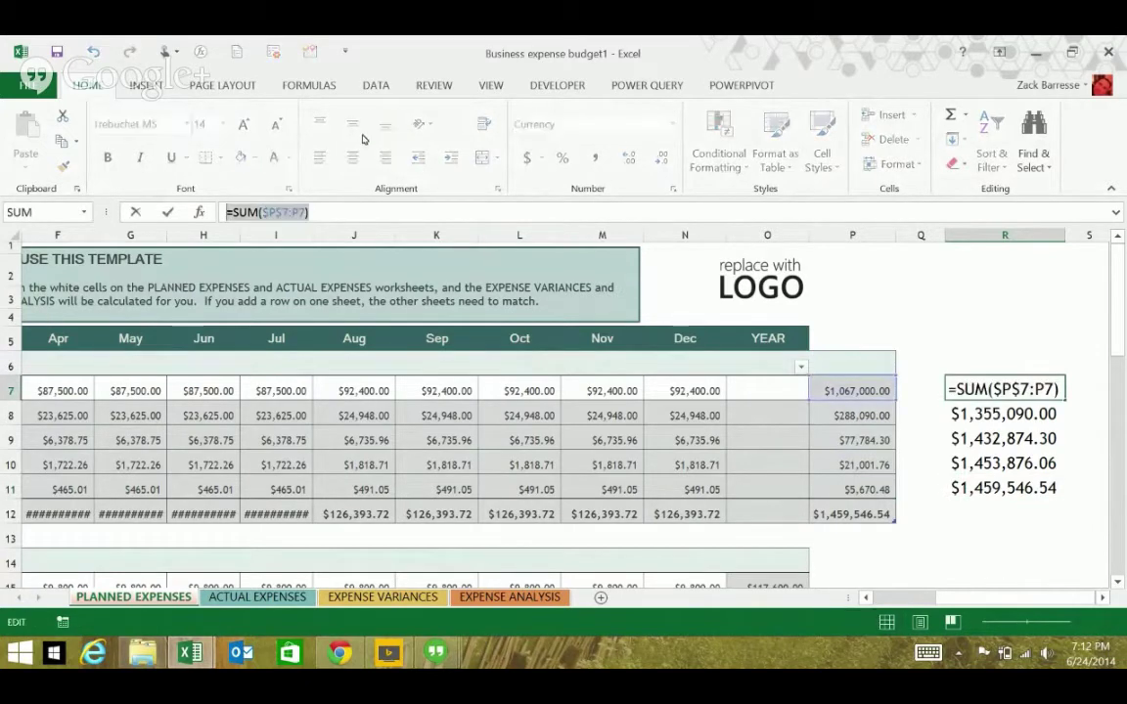
{"action": "key", "text": "Escape"}
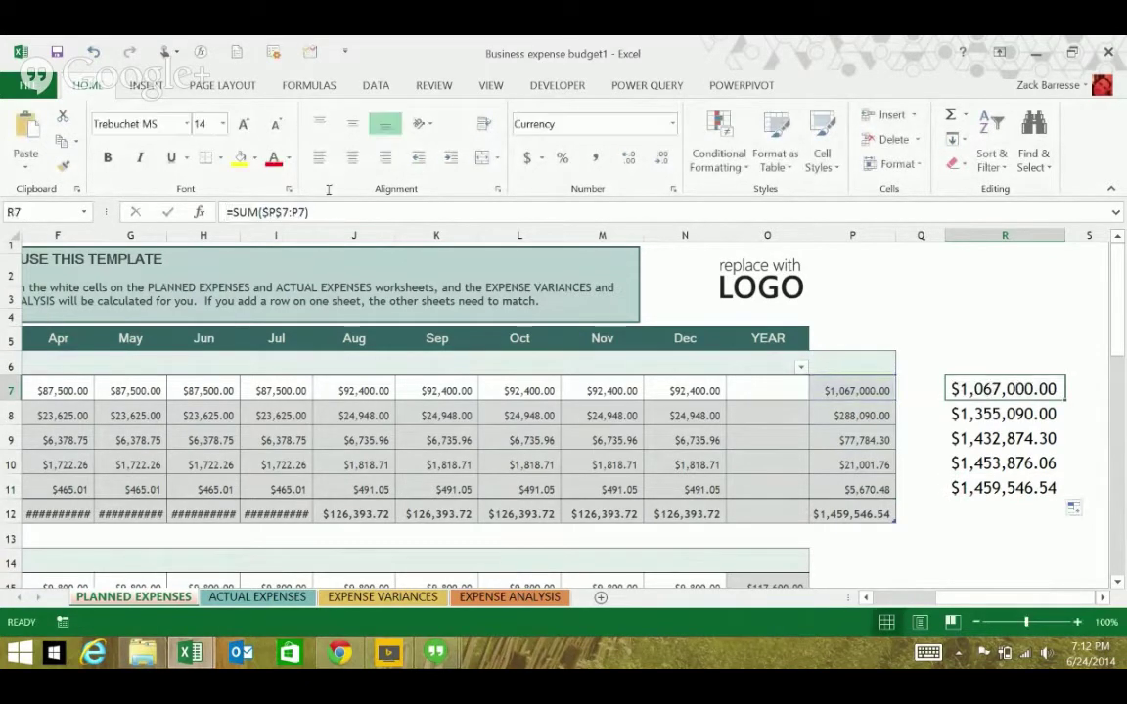
{"action": "key", "text": "Left"}
{"action": "key", "text": "Left"}
{"action": "key", "text": "Left"}
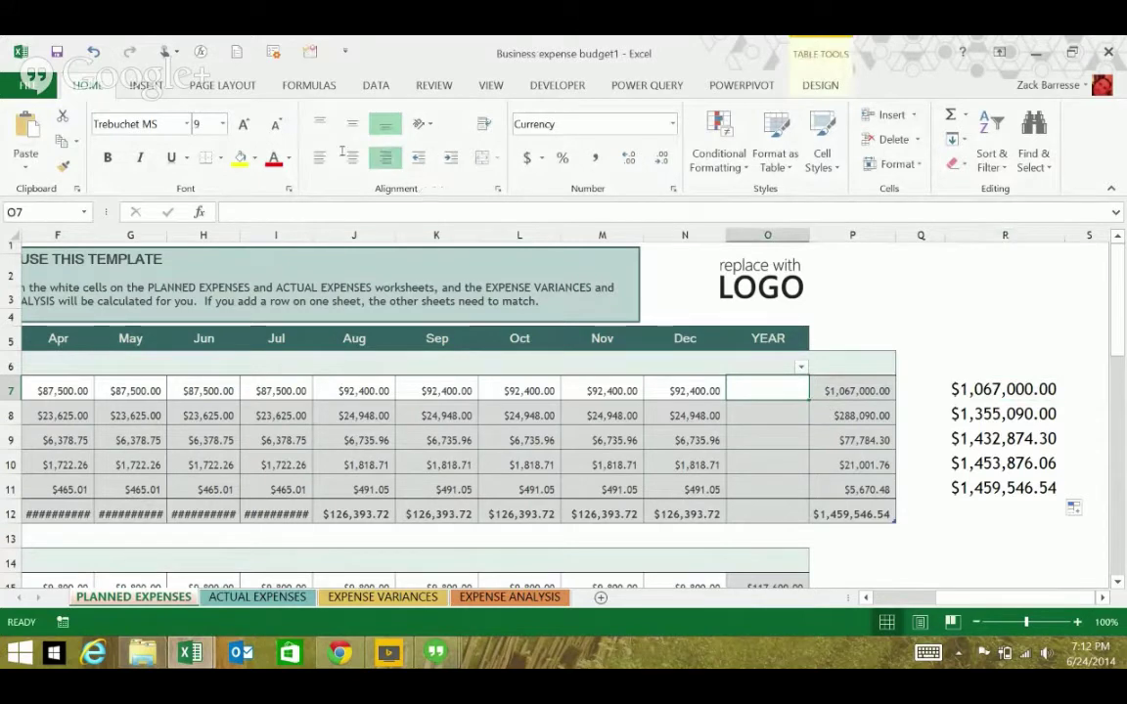
{"action": "key", "text": "F2"}
{"action": "type", "text": "=SUM($P$7:P7)"}
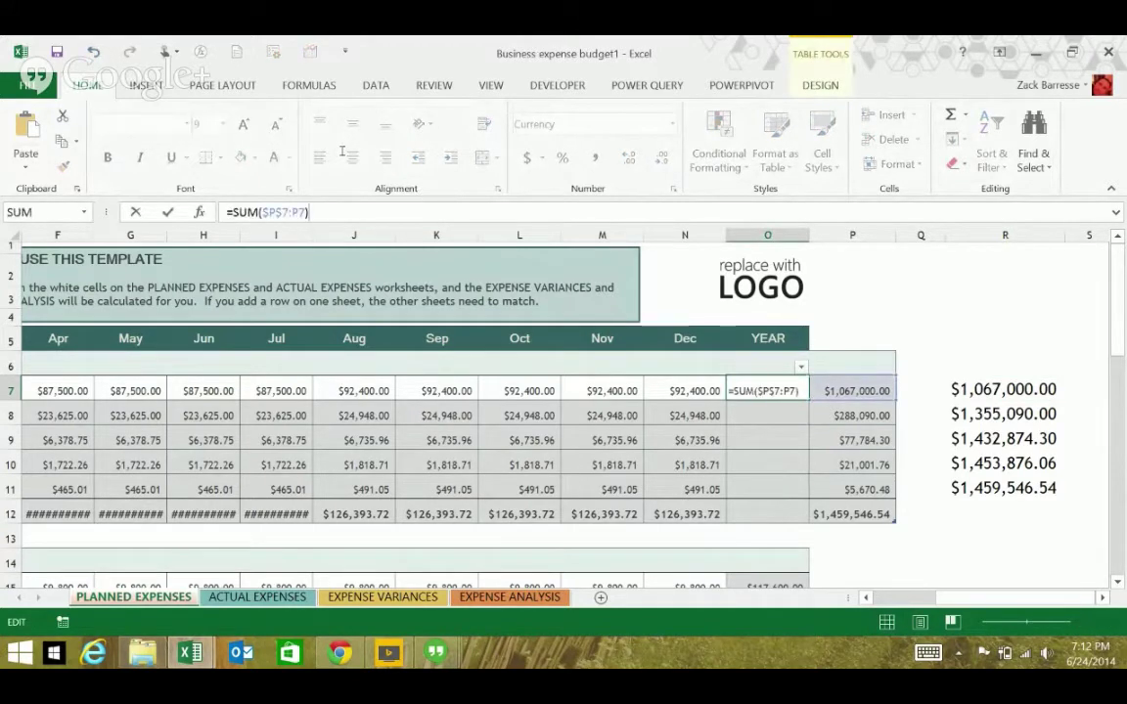
{"action": "key", "text": "Return"}
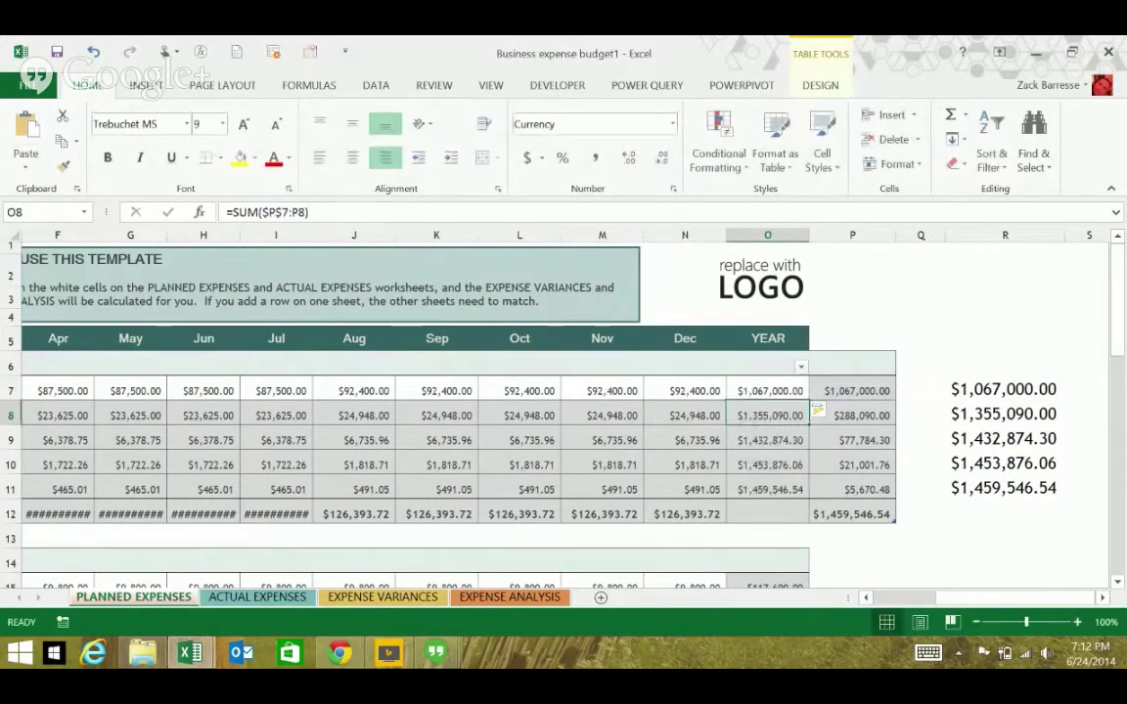
{"action": "left_click", "coordinate": [766, 391]}
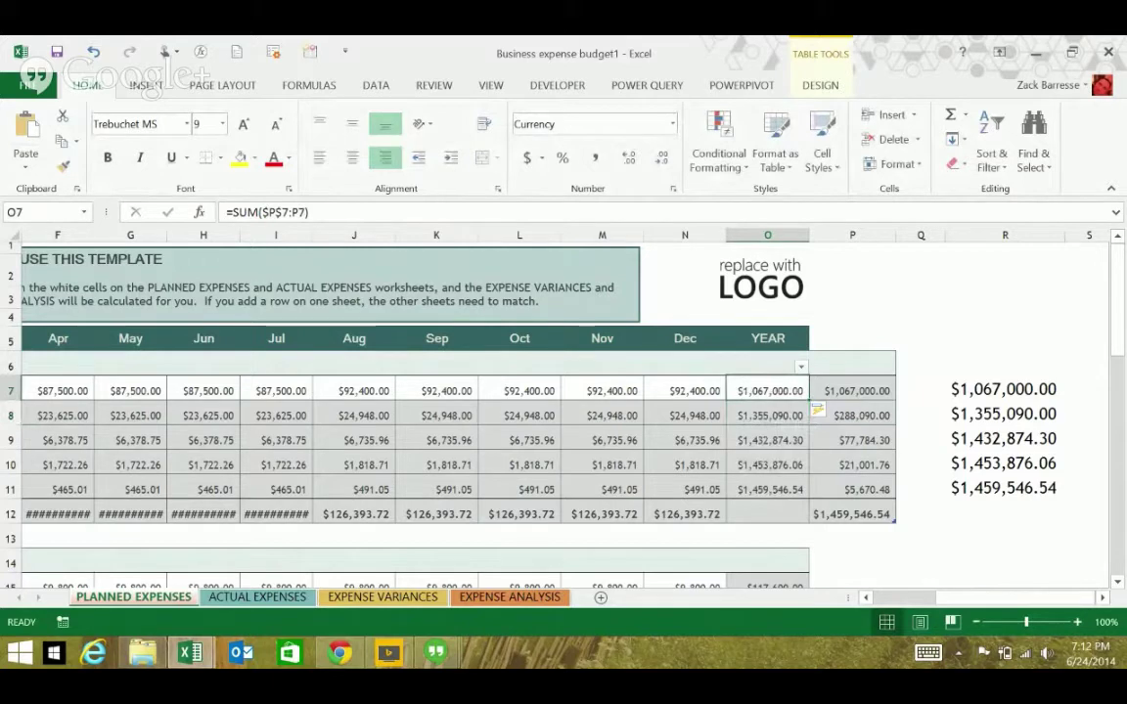
{"action": "left_click", "coordinate": [767, 415]}
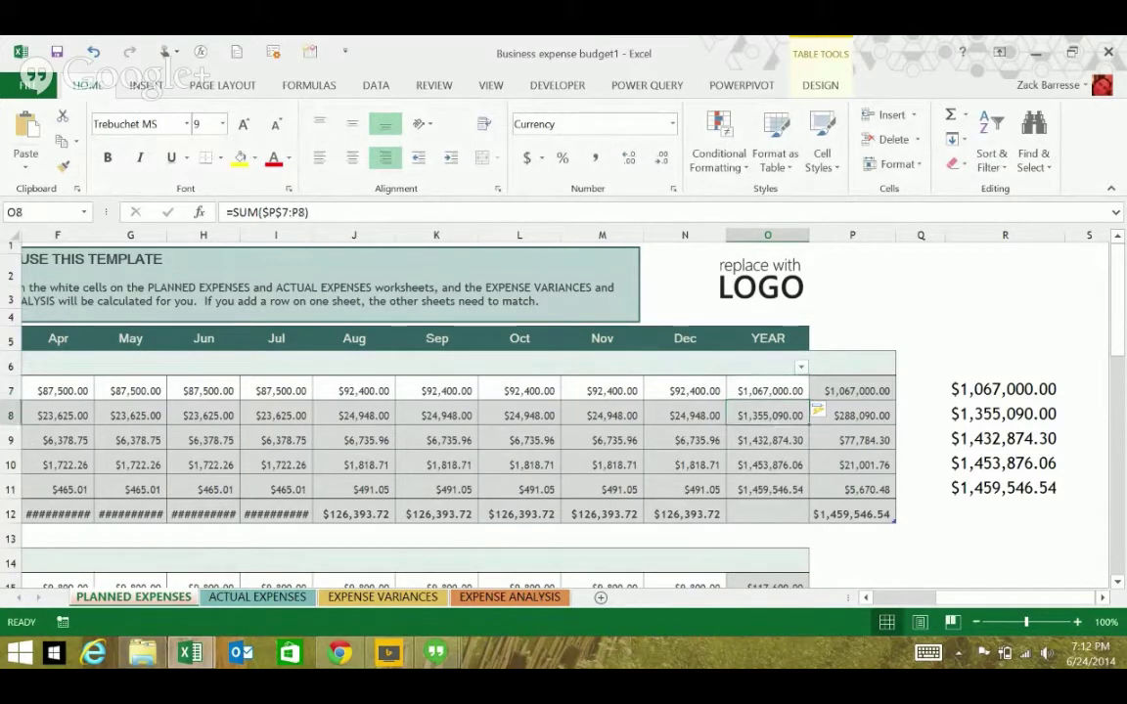
Check the running total formulas in column O from O8 down to O11
{"action": "key", "text": "F2"}
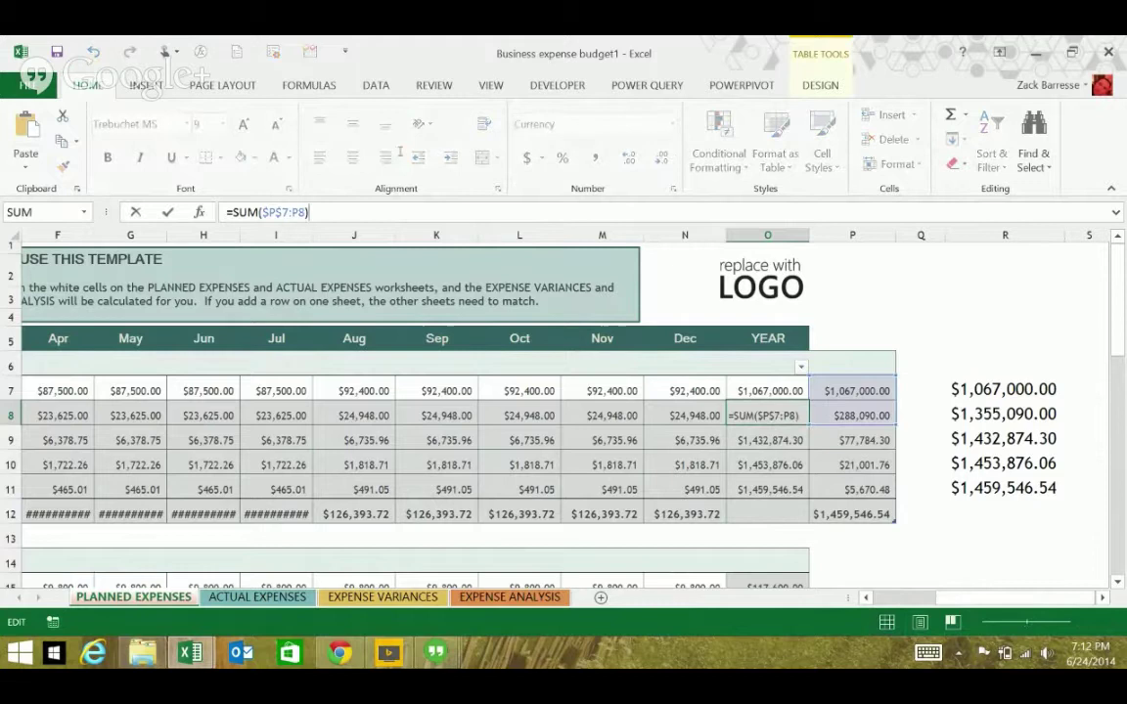
{"action": "key", "text": "Return"}
{"action": "key", "text": "Down"}
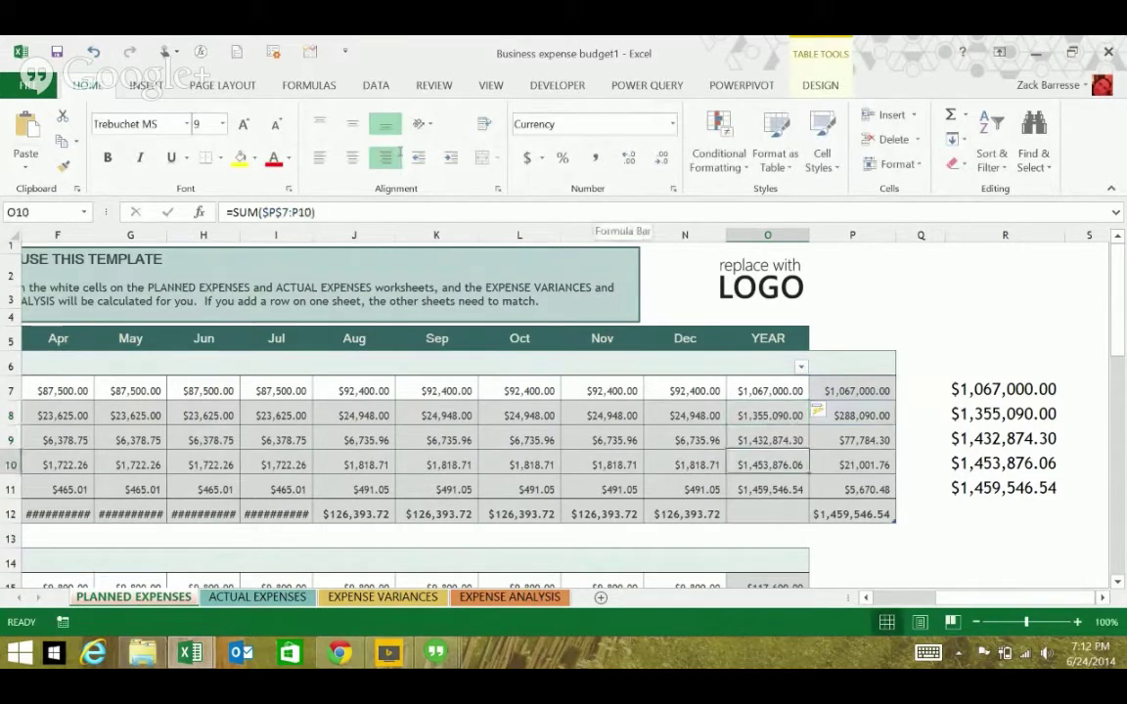
{"action": "key", "text": "Down"}
Add a new row 12 to the end of the Employee Costs table from its last data cell, P11
{"action": "key", "text": "Right"}
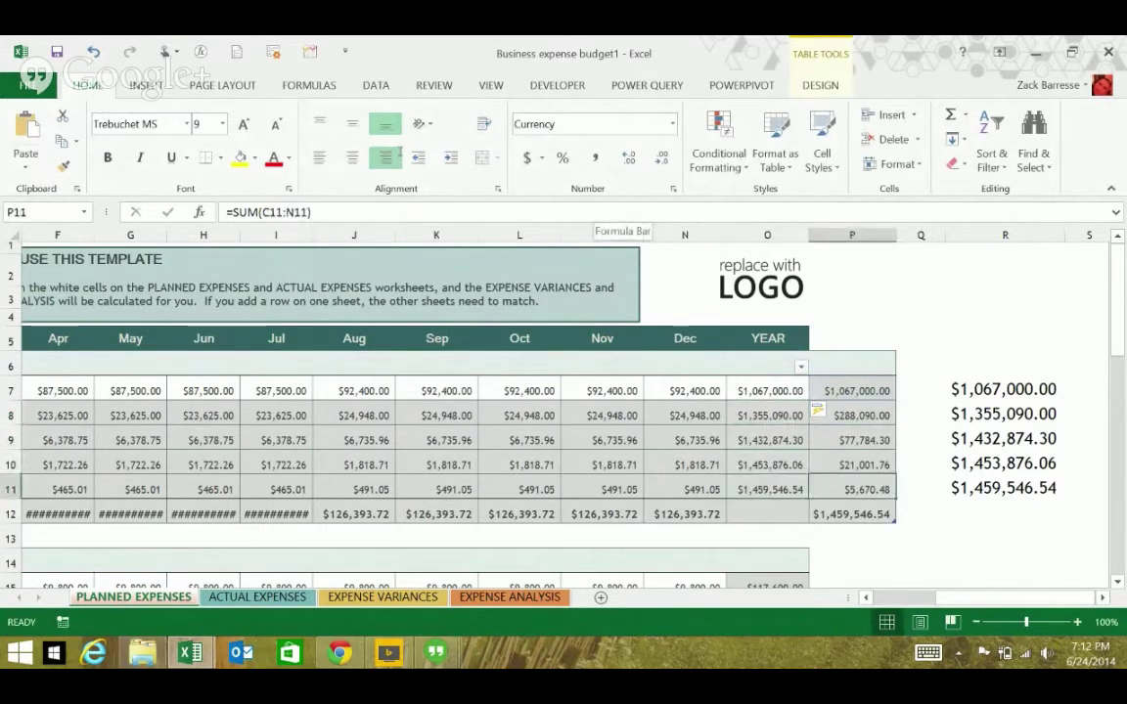
{"action": "key", "text": "Tab"}
{"action": "key", "text": "ctrl+Right"}
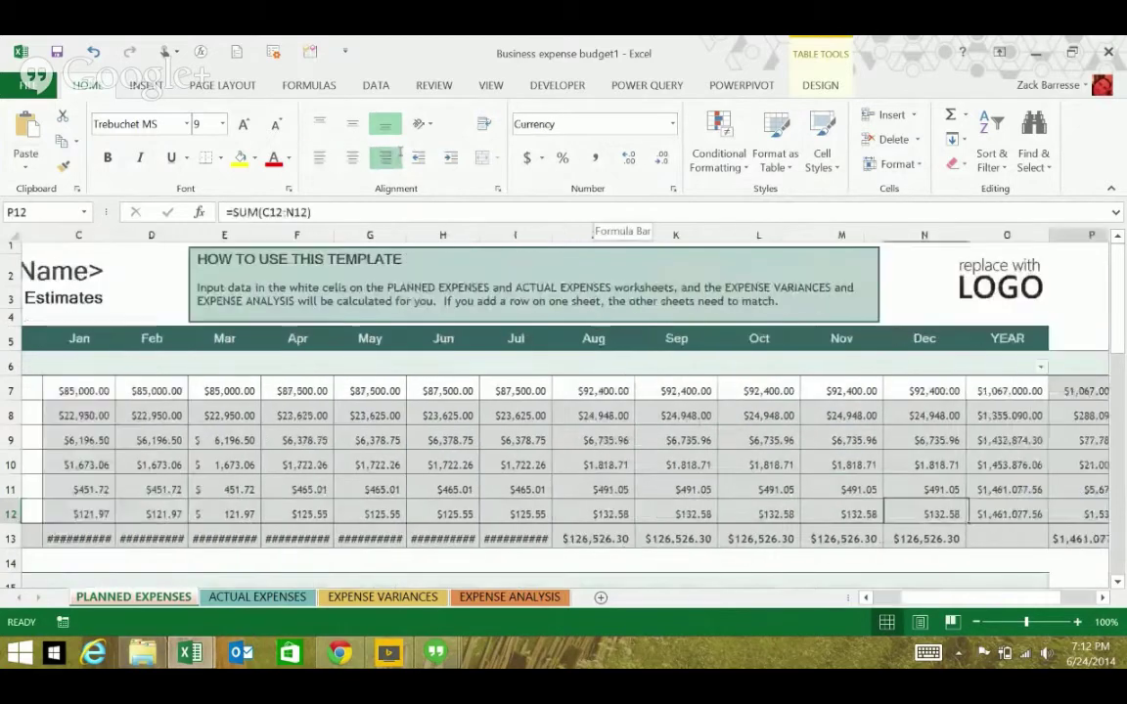
Examine the ranges referenced by the running total formulas in O12 and O11
{"action": "key", "text": "Left"}
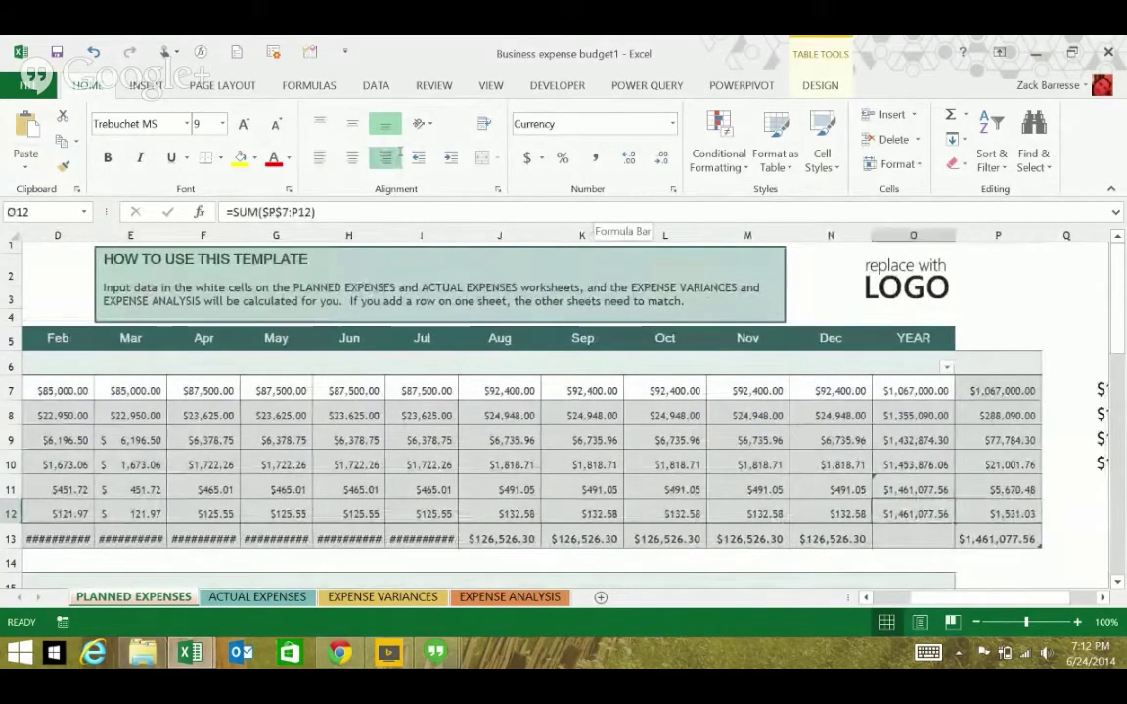
{"action": "key", "text": "F2"}
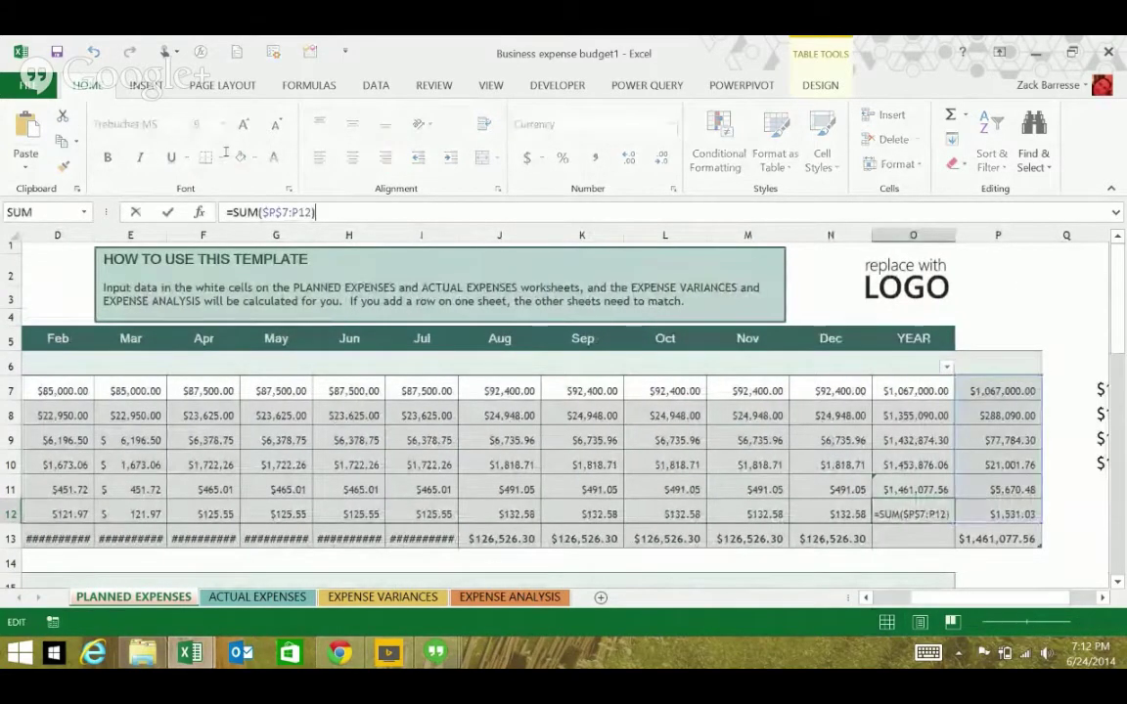
{"action": "key", "text": "Escape"}
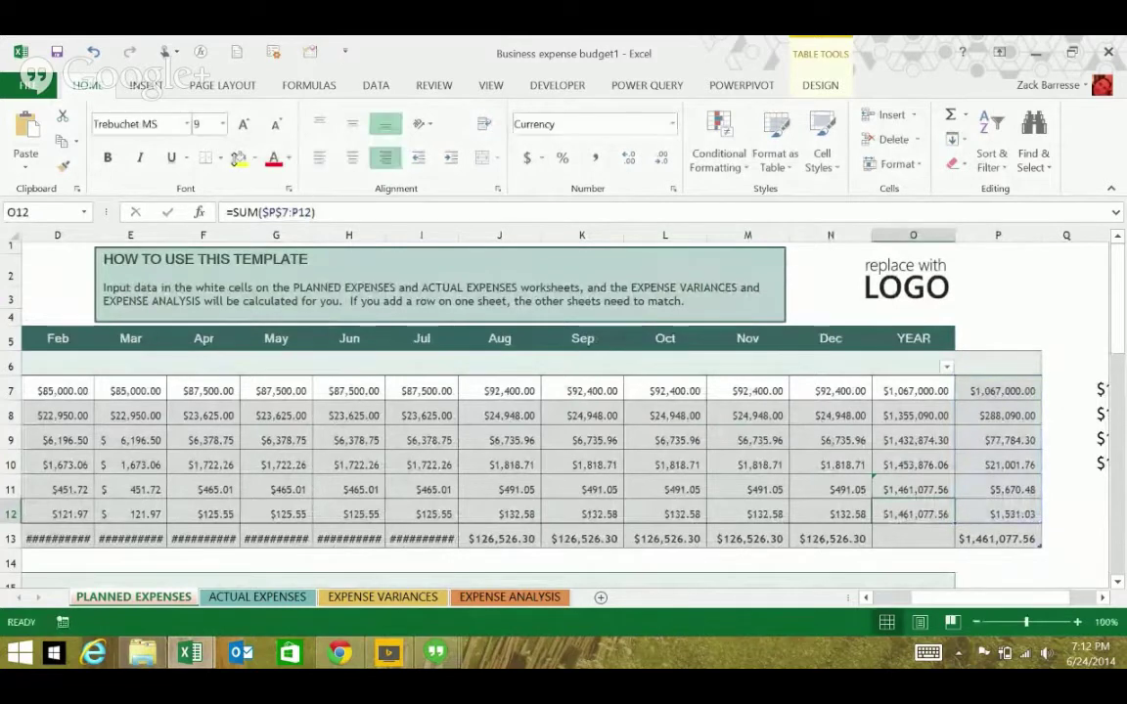
{"action": "key", "text": "Up"}
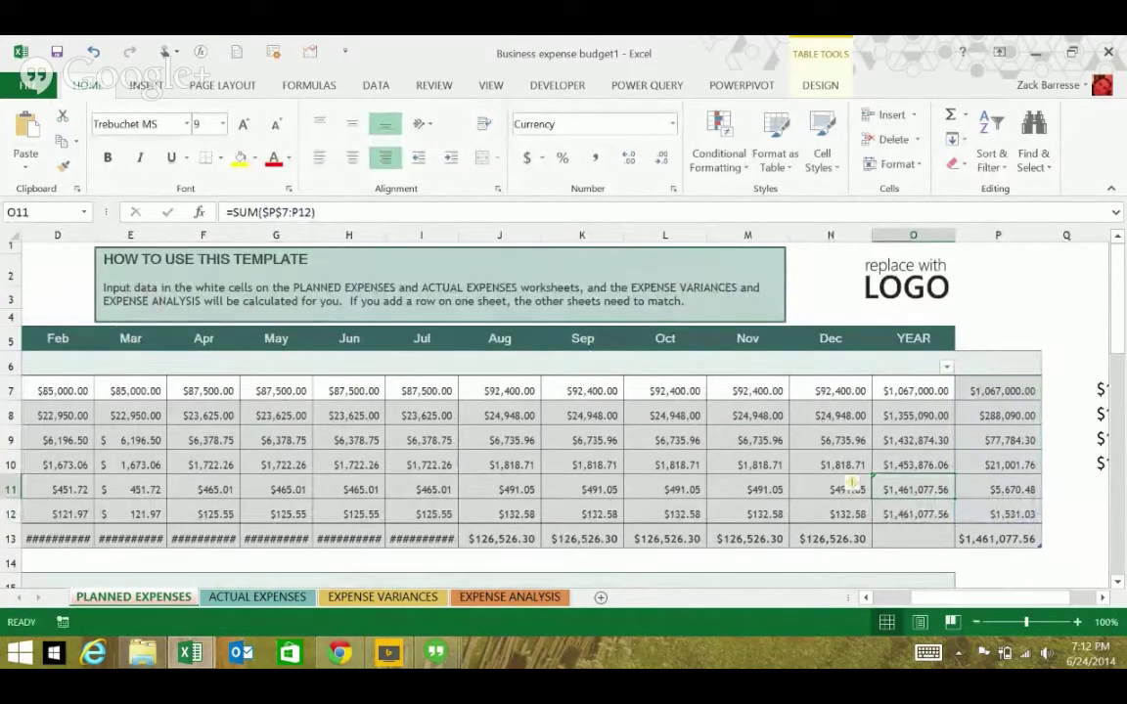
{"action": "key", "text": "F2"}
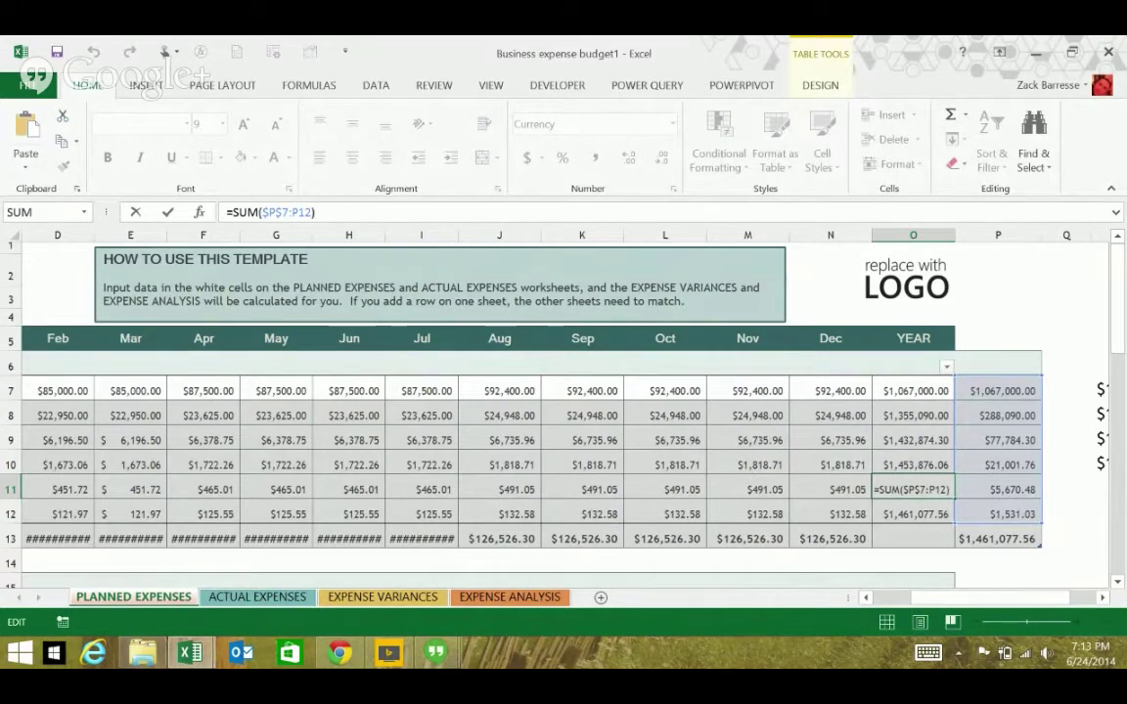
{"action": "key", "text": "ctrl+Return"}
Replace the range in O7's SUM formula with INDEX([YEAR],1): as the start of the range
{"action": "key", "text": "Up"}
{"action": "key", "text": "Up"}
{"action": "key", "text": "Up"}
{"action": "key", "text": "Up"}
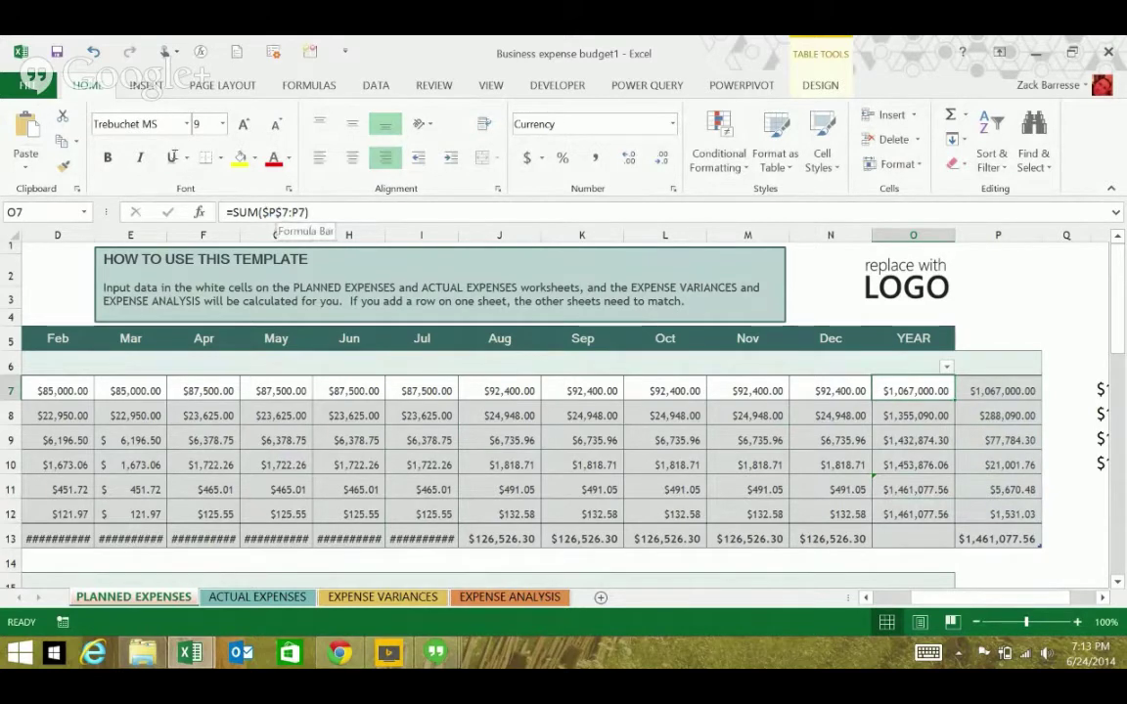
{"action": "left_click_drag", "start_coordinate": [305, 213], "coordinate": [262, 212]}
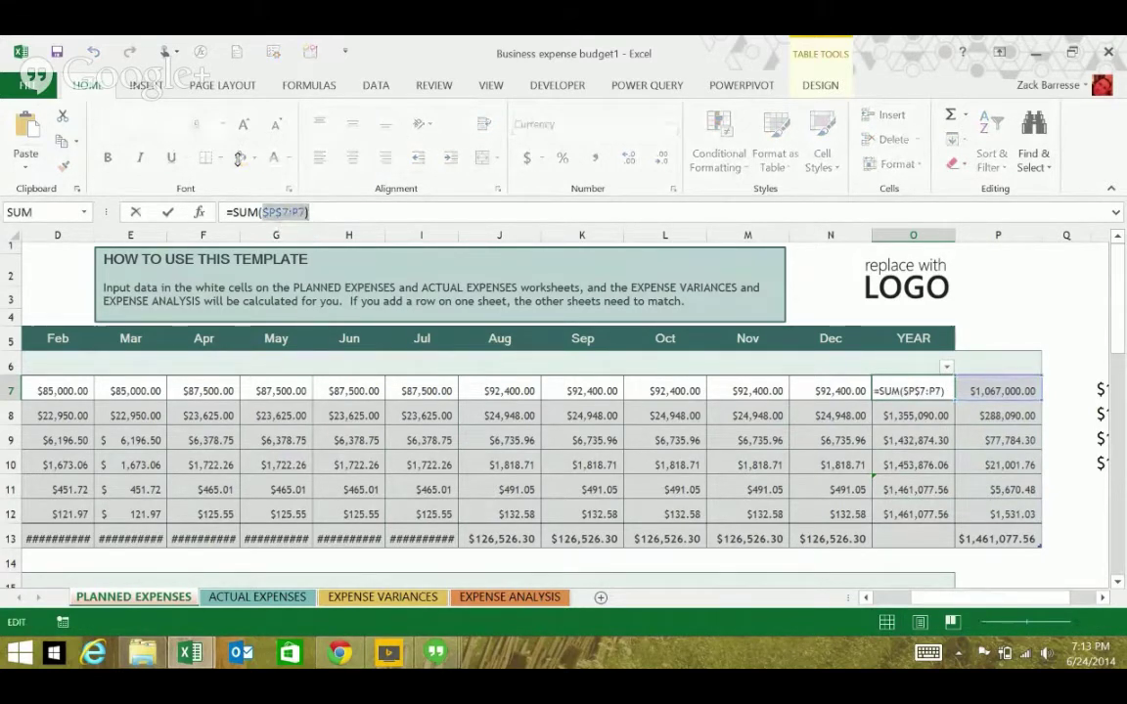
{"action": "key", "text": "BackSpace"}
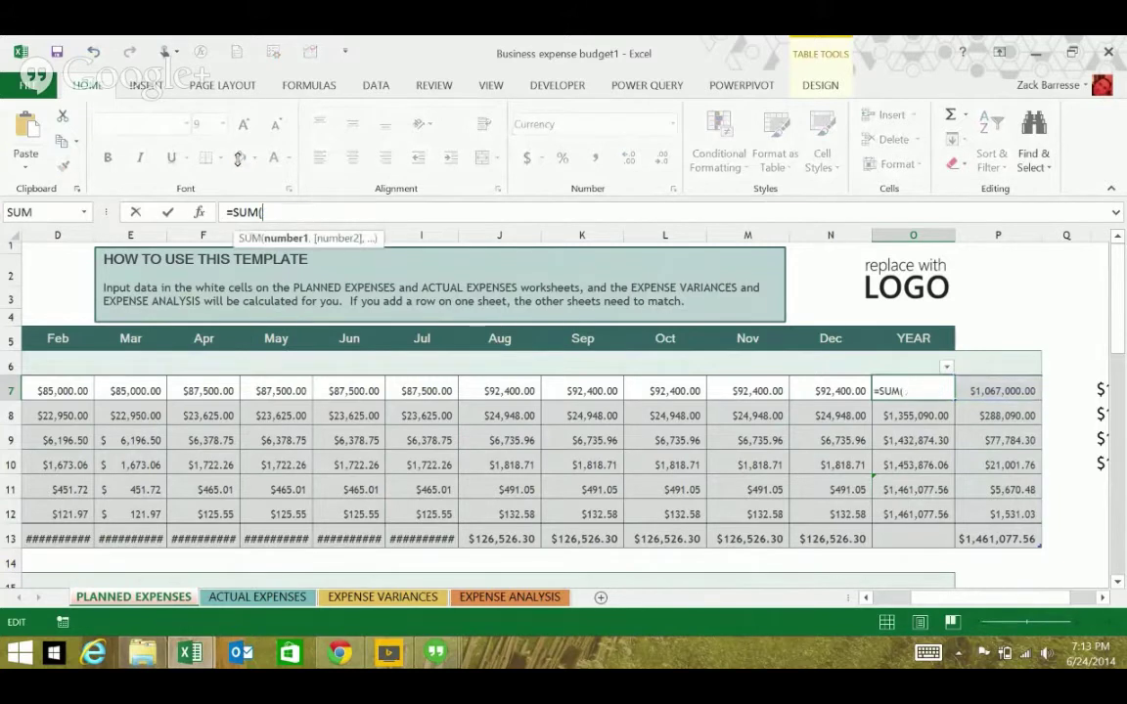
{"action": "type", "text": "ind"}
{"action": "key", "text": "Tab"}
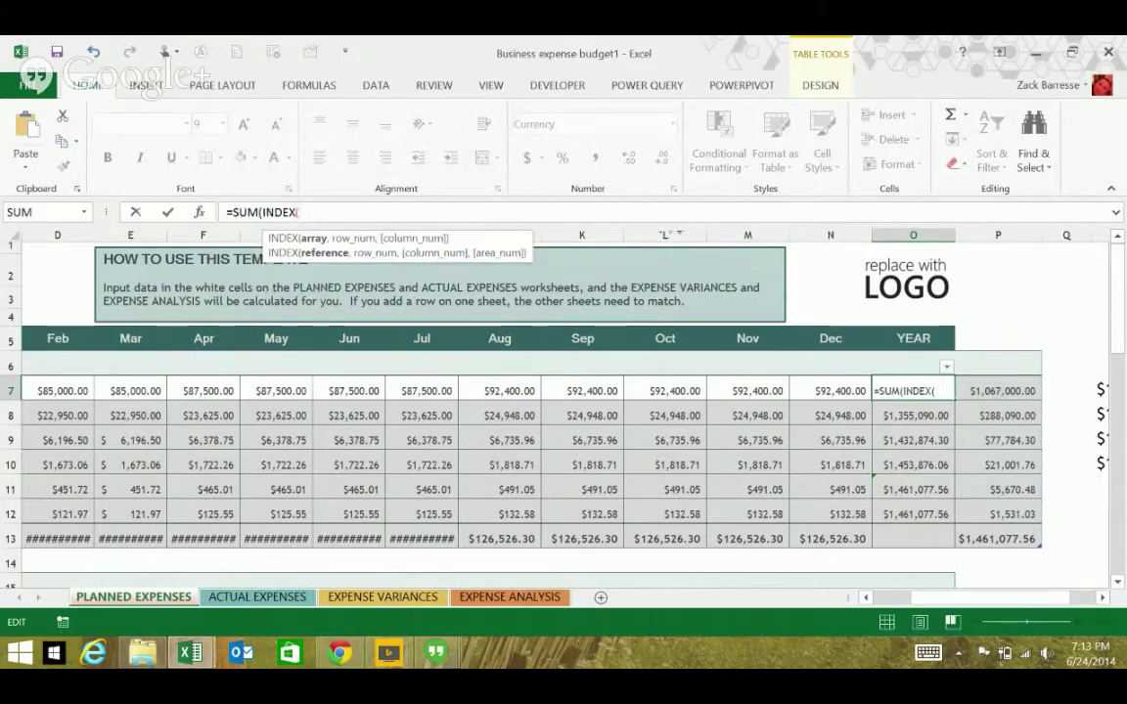
{"action": "left_click", "coordinate": [997, 356]}
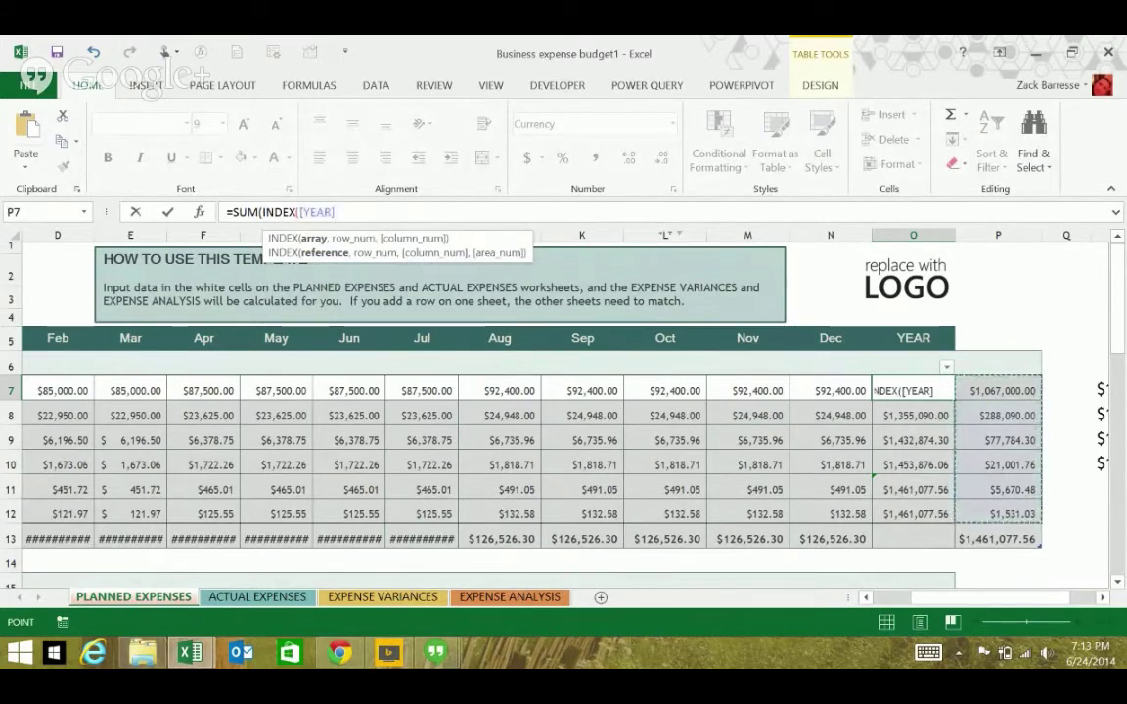
{"action": "type", "text": ","}
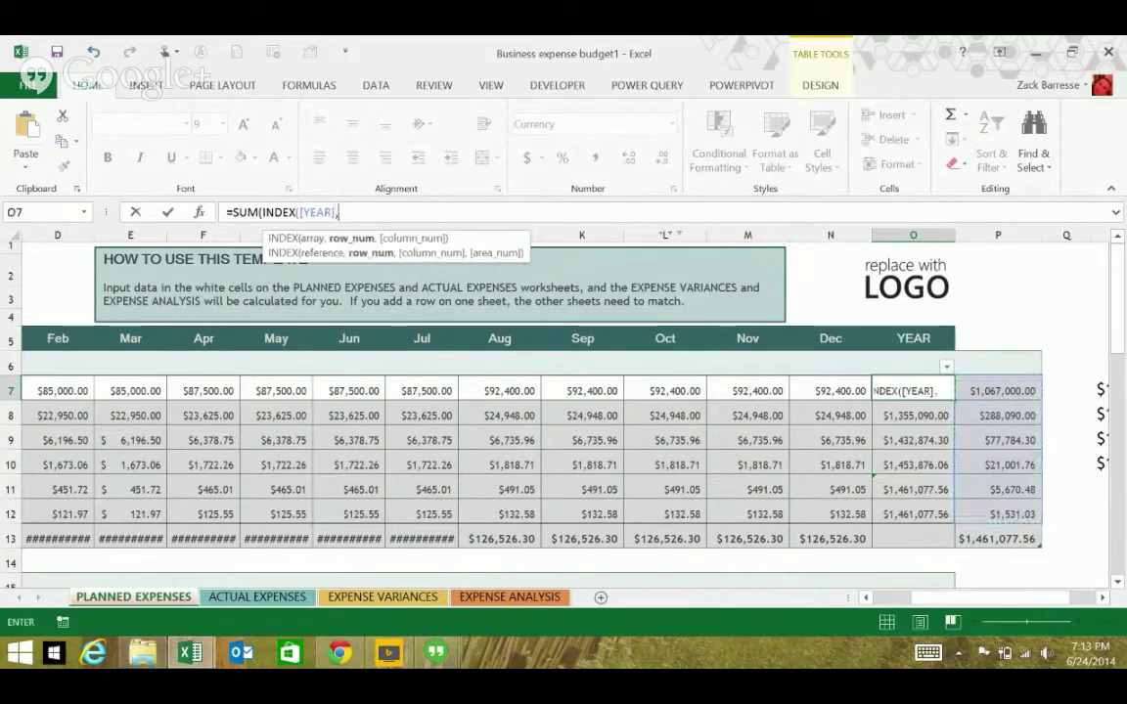
{"action": "type", "text": "1):"}
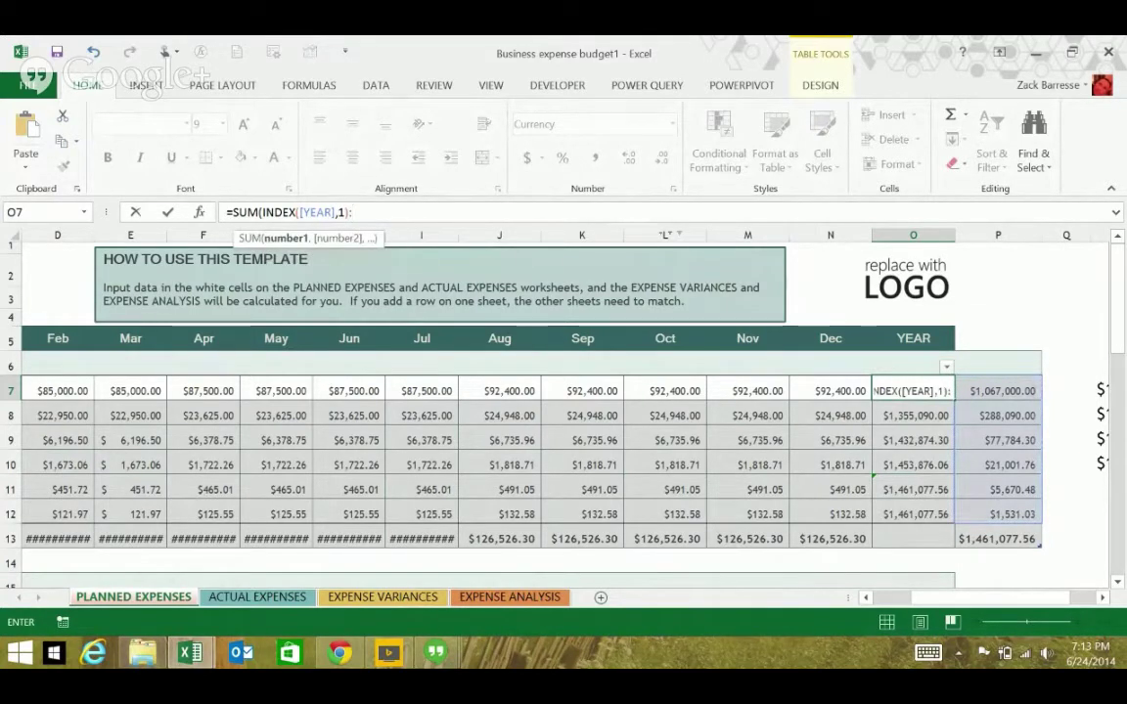
{"action": "key", "text": "Right"}
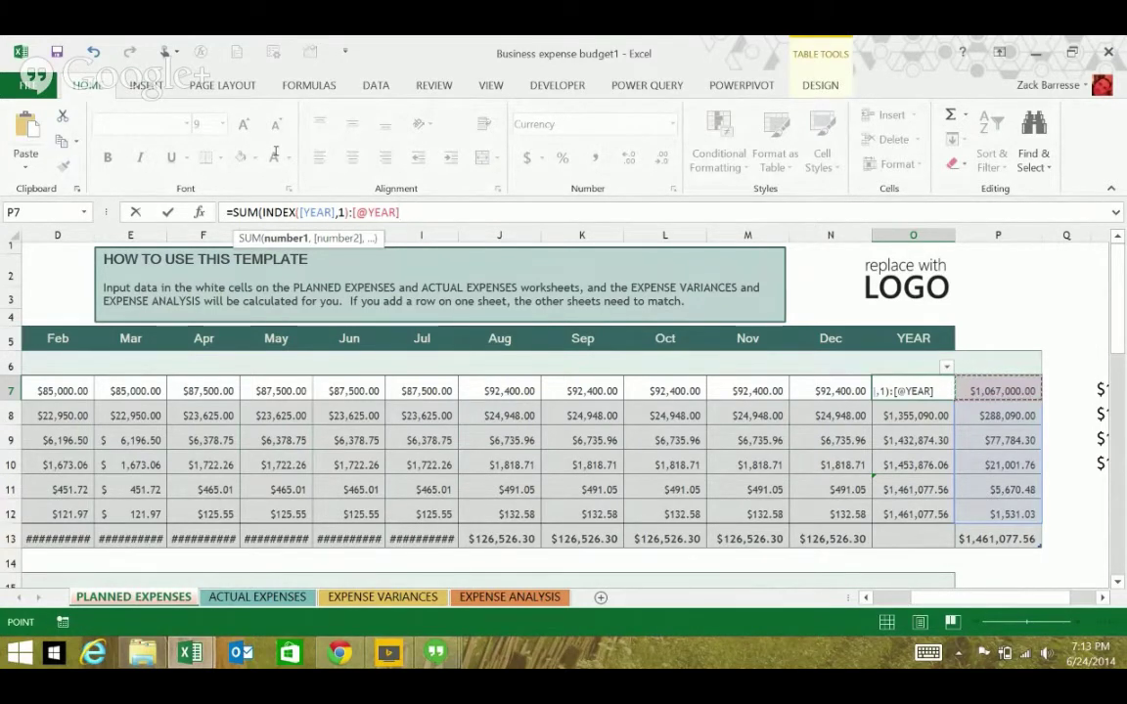
{"action": "key", "text": "Return"}
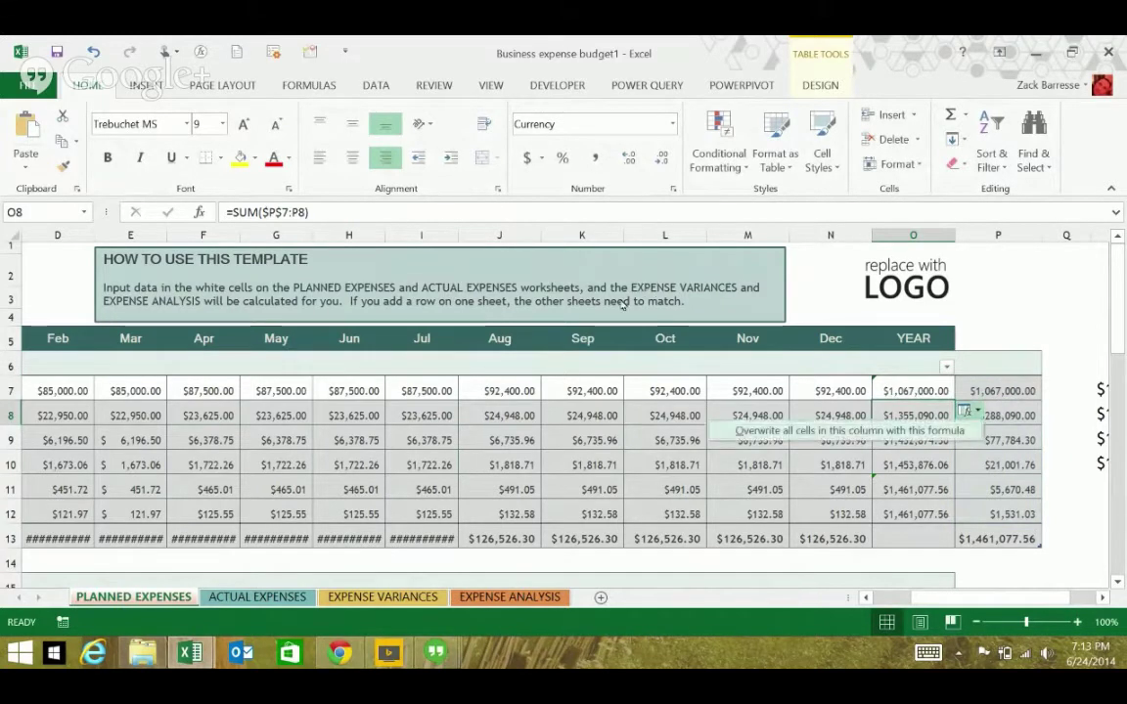
{"action": "key", "text": "o"}
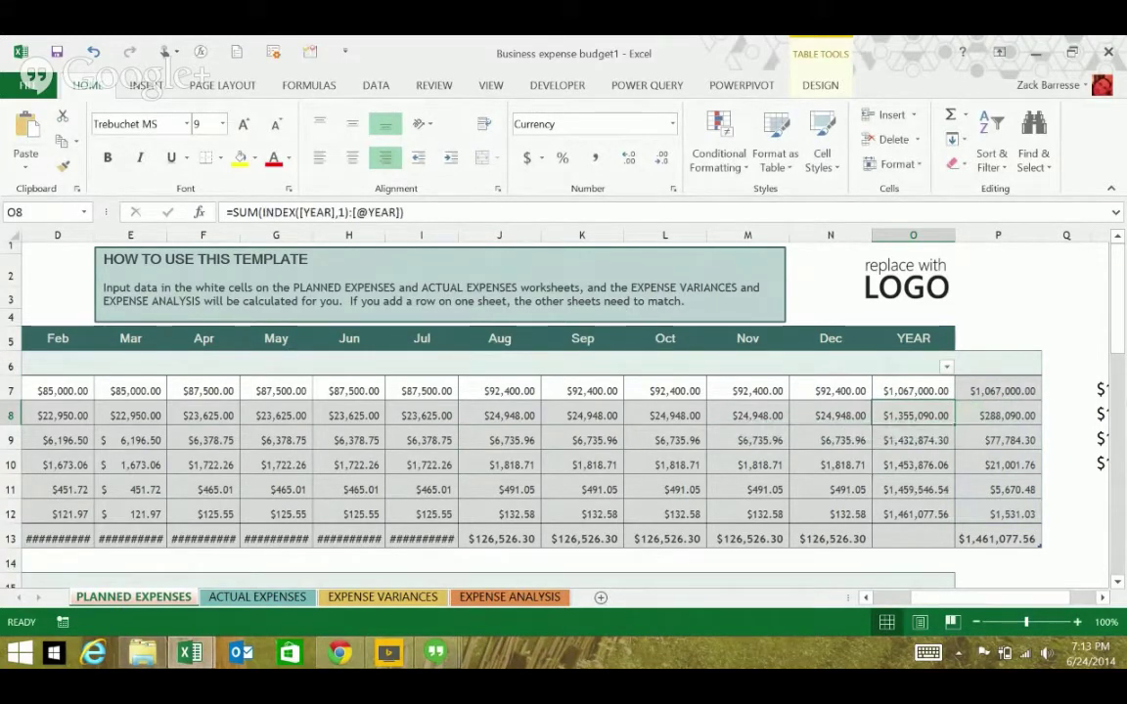
{"action": "left_click", "coordinate": [912, 489]}
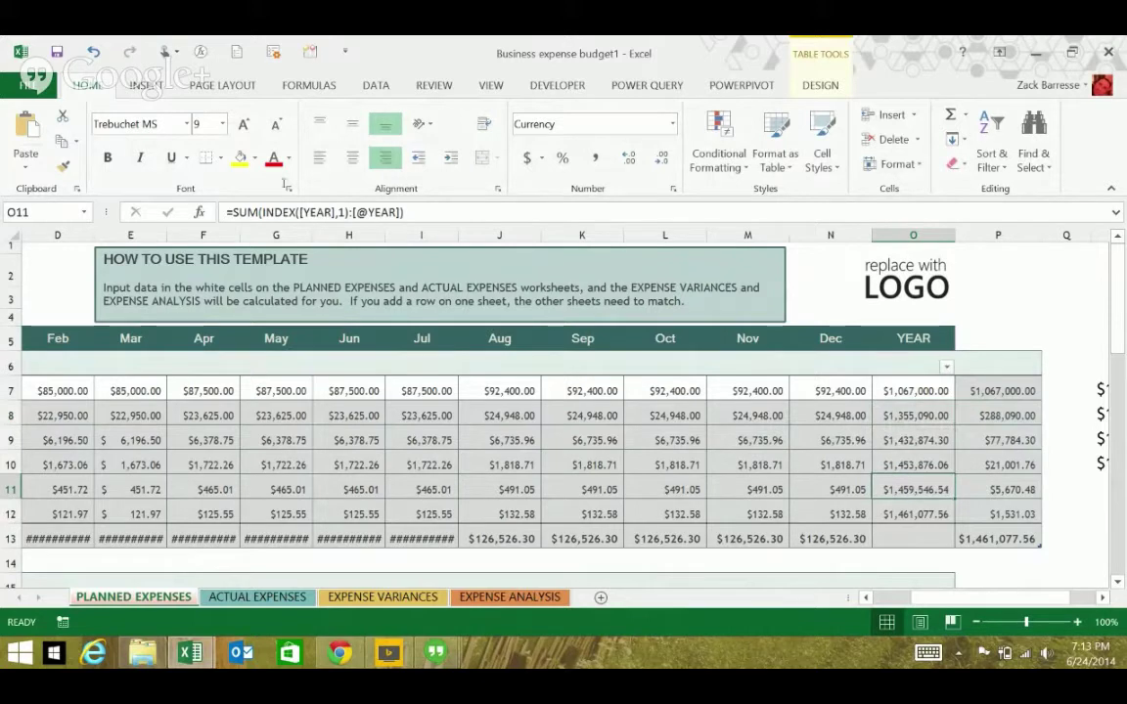
{"action": "key", "text": "F2"}
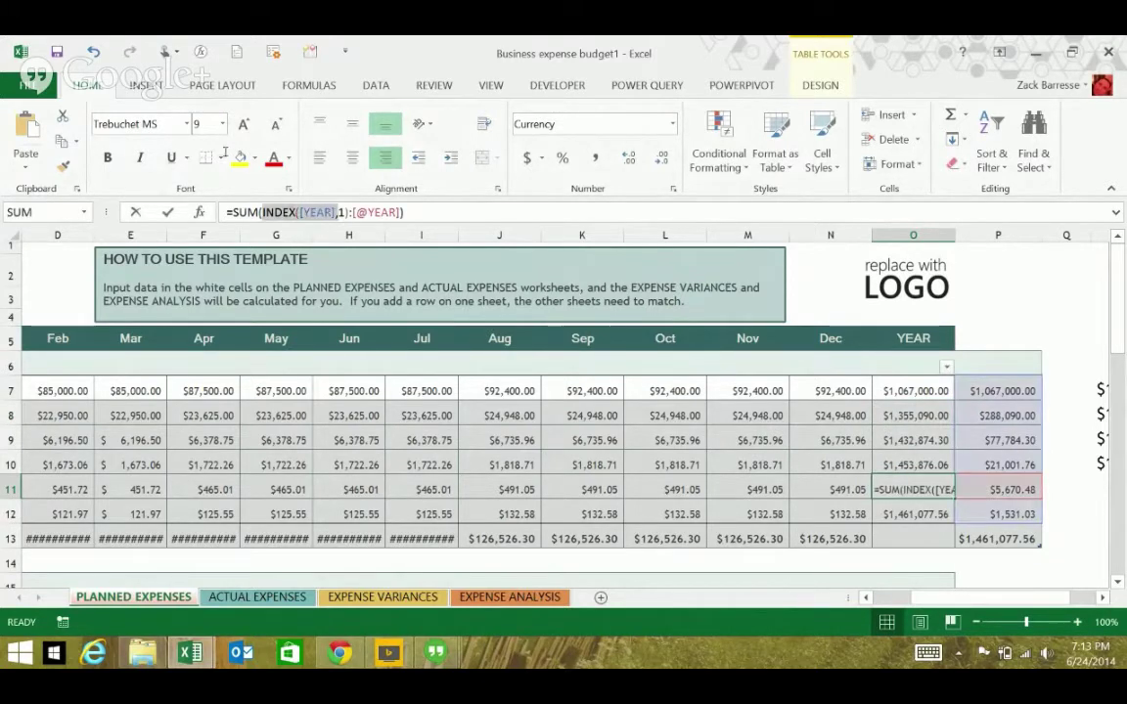
{"action": "left_click_drag", "start_coordinate": [337, 212], "coordinate": [349, 212]}
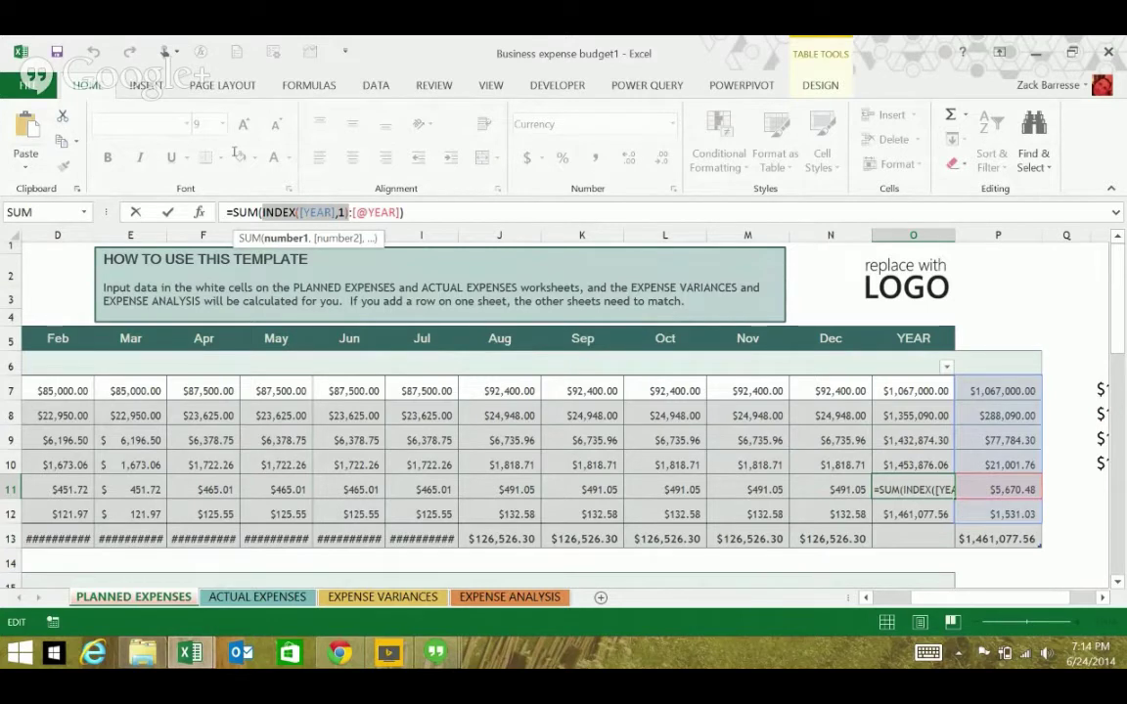
{"action": "key", "text": "shift+Right"}
{"action": "key", "text": "shift+Right"}
{"action": "key", "text": "shift+Right"}
{"action": "key", "text": "shift+Right"}
{"action": "key", "text": "shift+Right"}
{"action": "key", "text": "shift+Right"}
{"action": "key", "text": "shift+Right"}
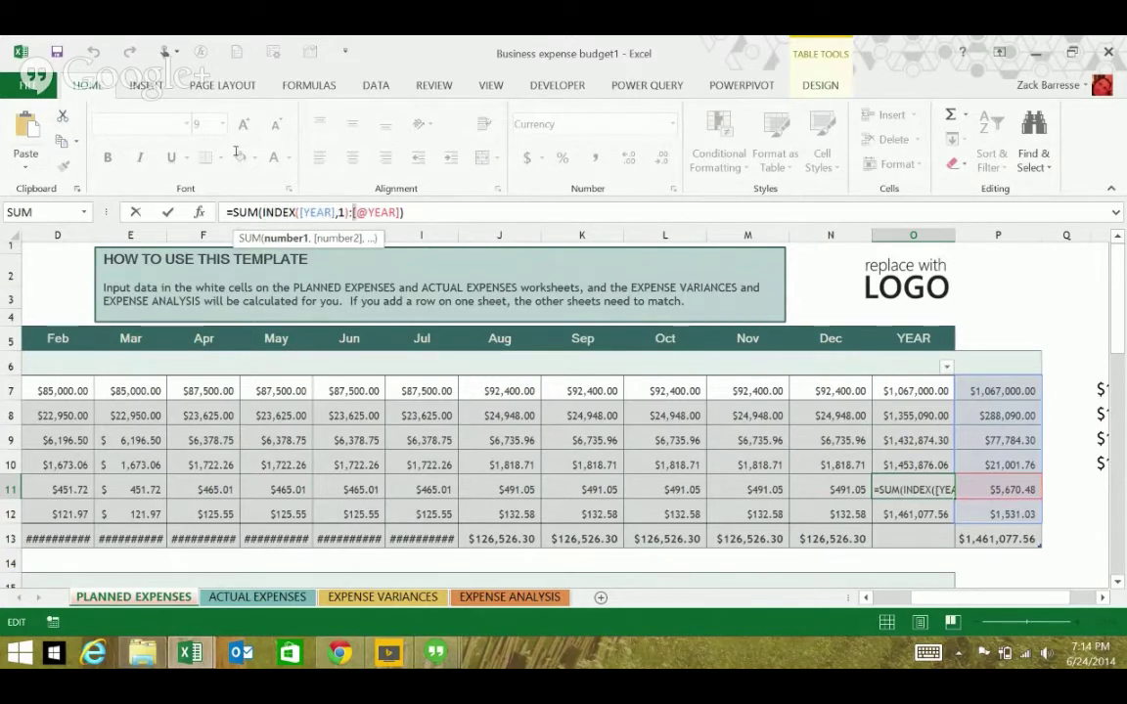
{"action": "key", "text": "shift+Right"}
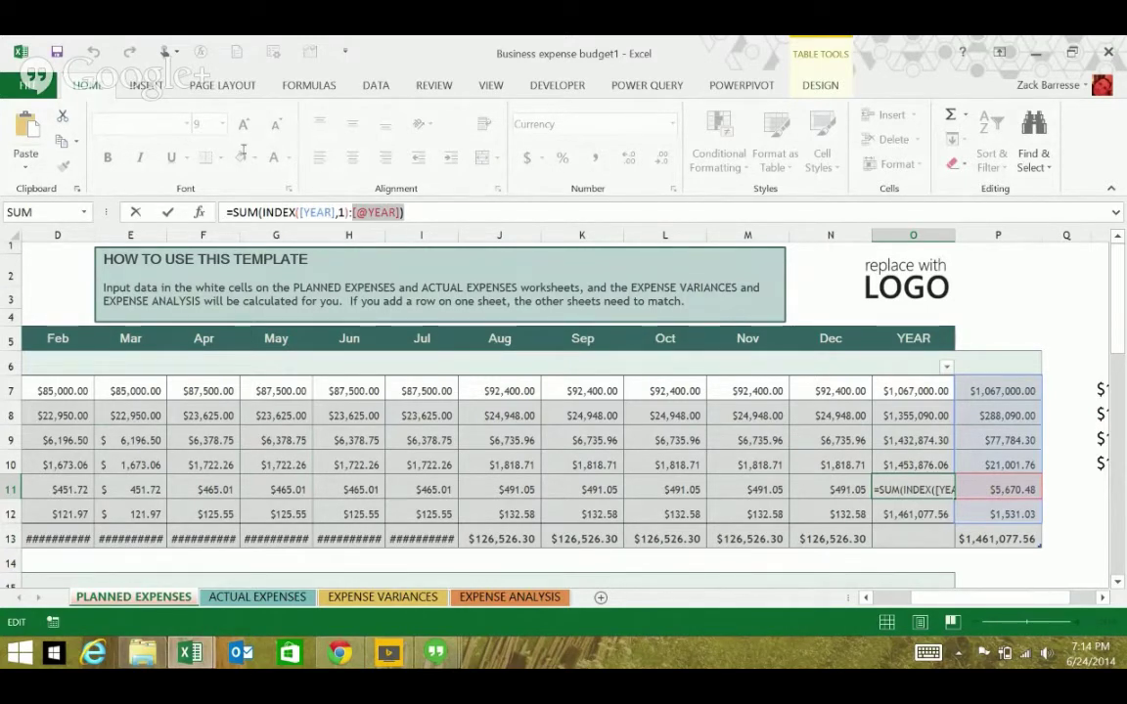
{"action": "key", "text": "ctrl+Return"}
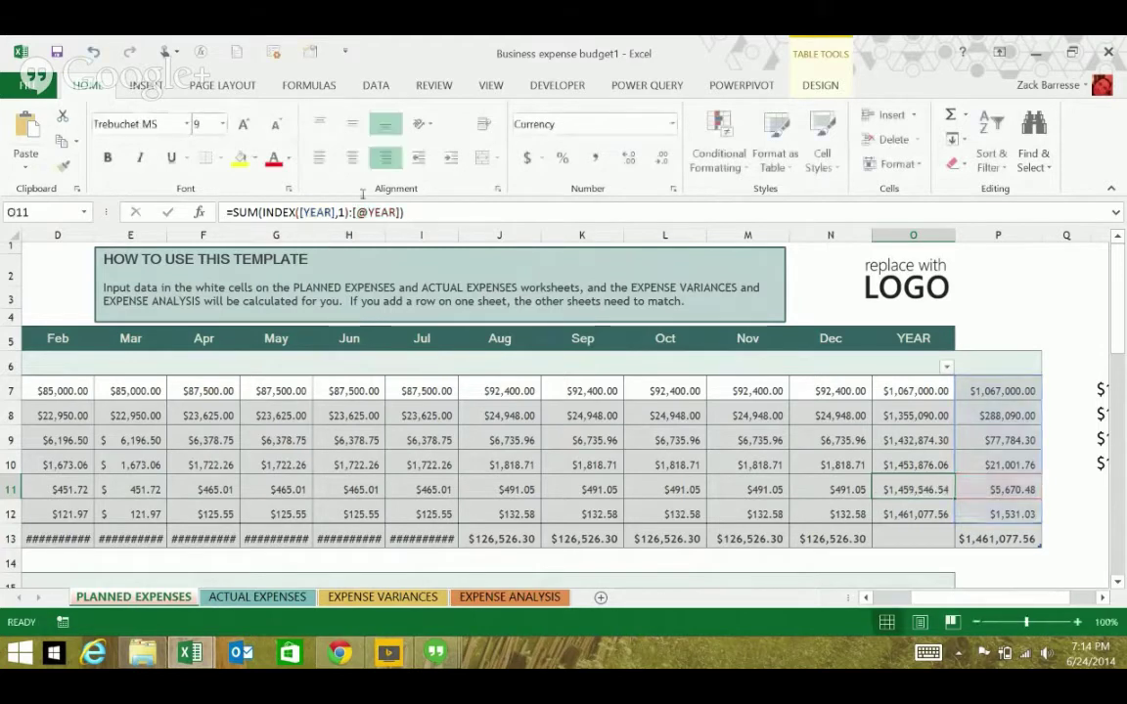
{"action": "key", "text": "Down"}
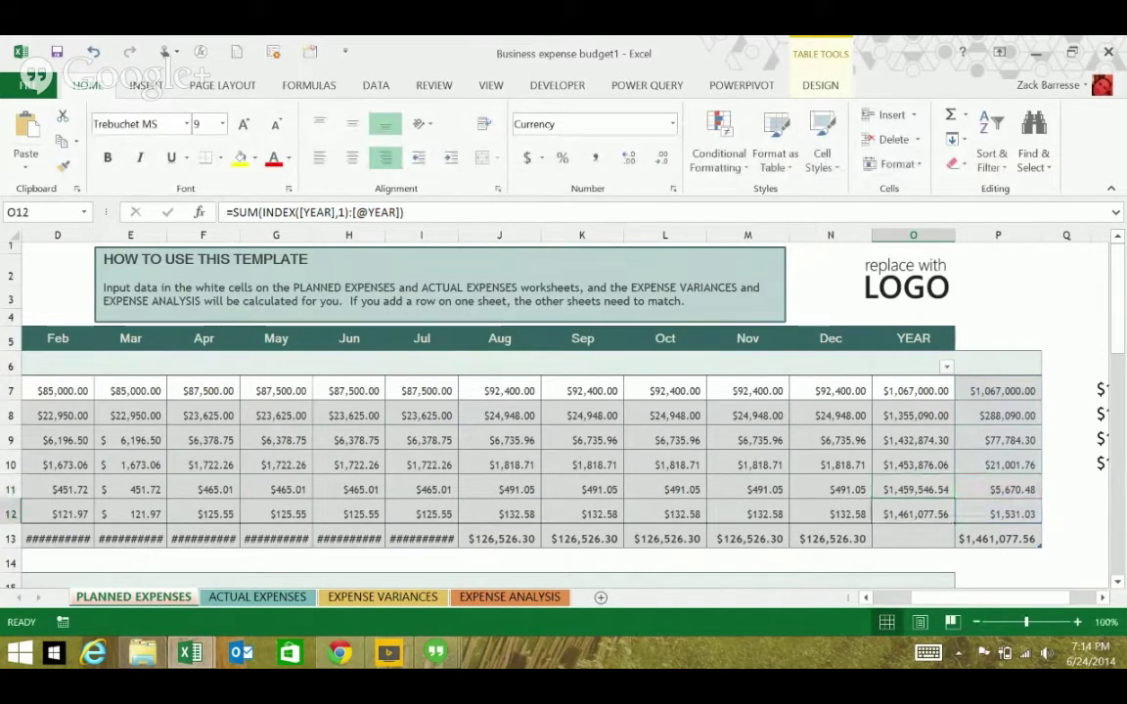
Replace the range in O7's formula with two separate cell references, giving =SUM(o6,p7)
{"action": "key", "text": "ctrl+Up"}
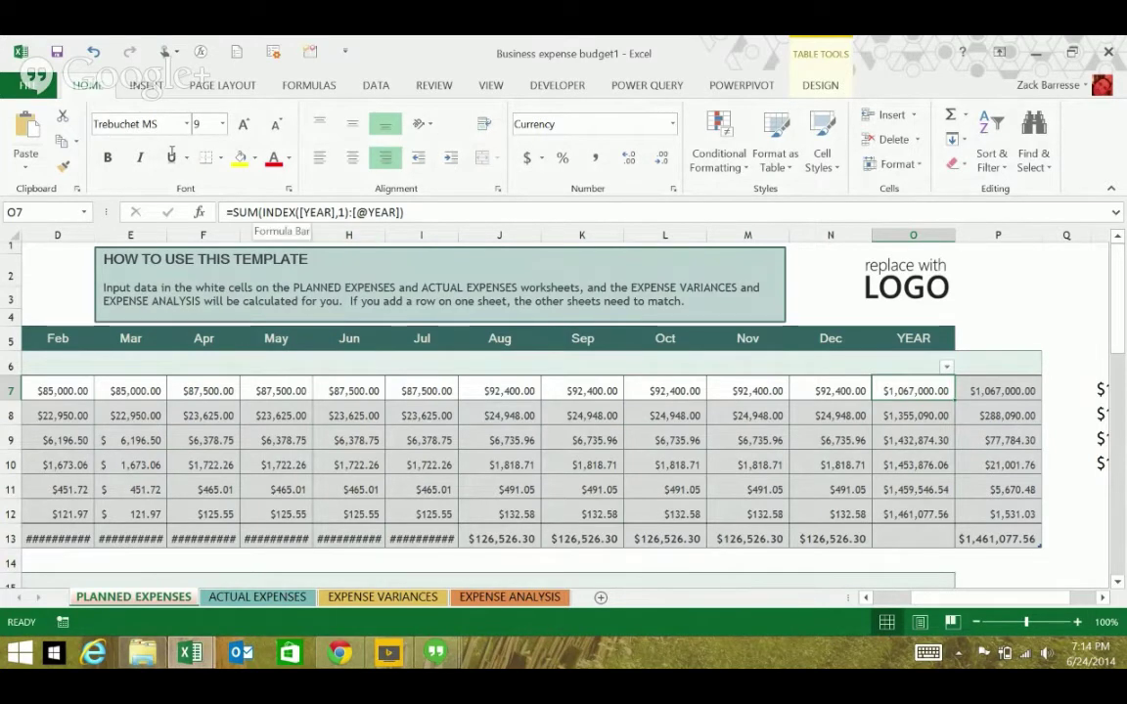
{"action": "left_click_drag", "start_coordinate": [263, 211], "coordinate": [303, 240]}
{"action": "key", "text": "Delete"}
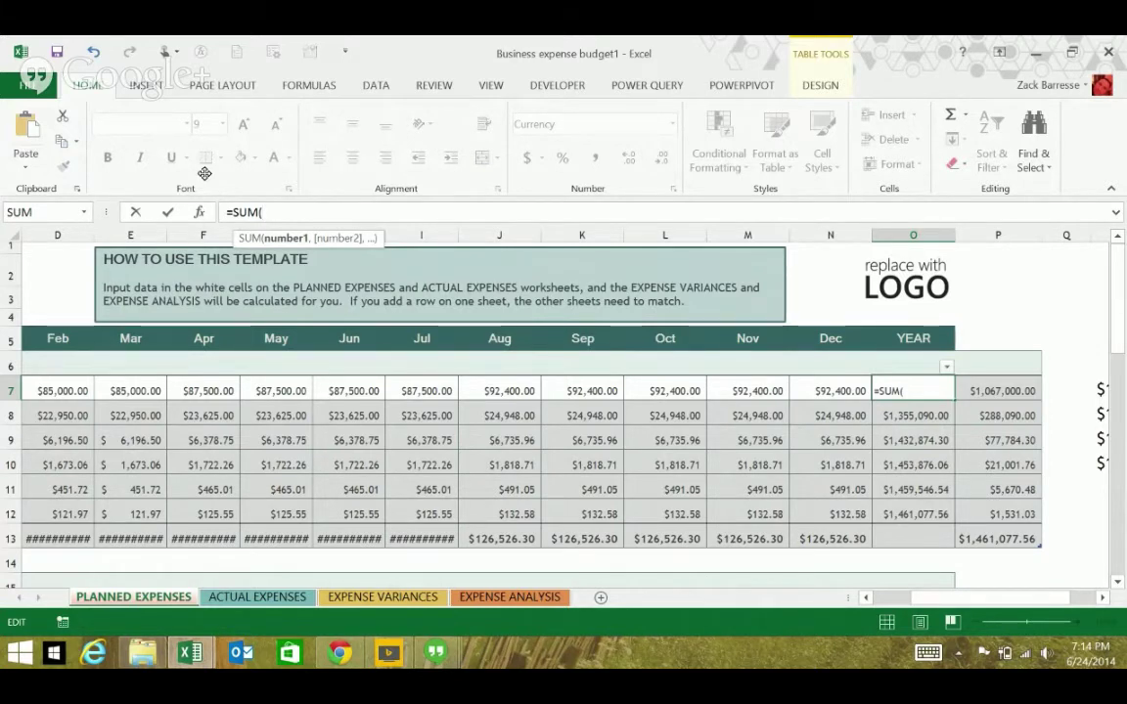
{"action": "type", "text": "o"}
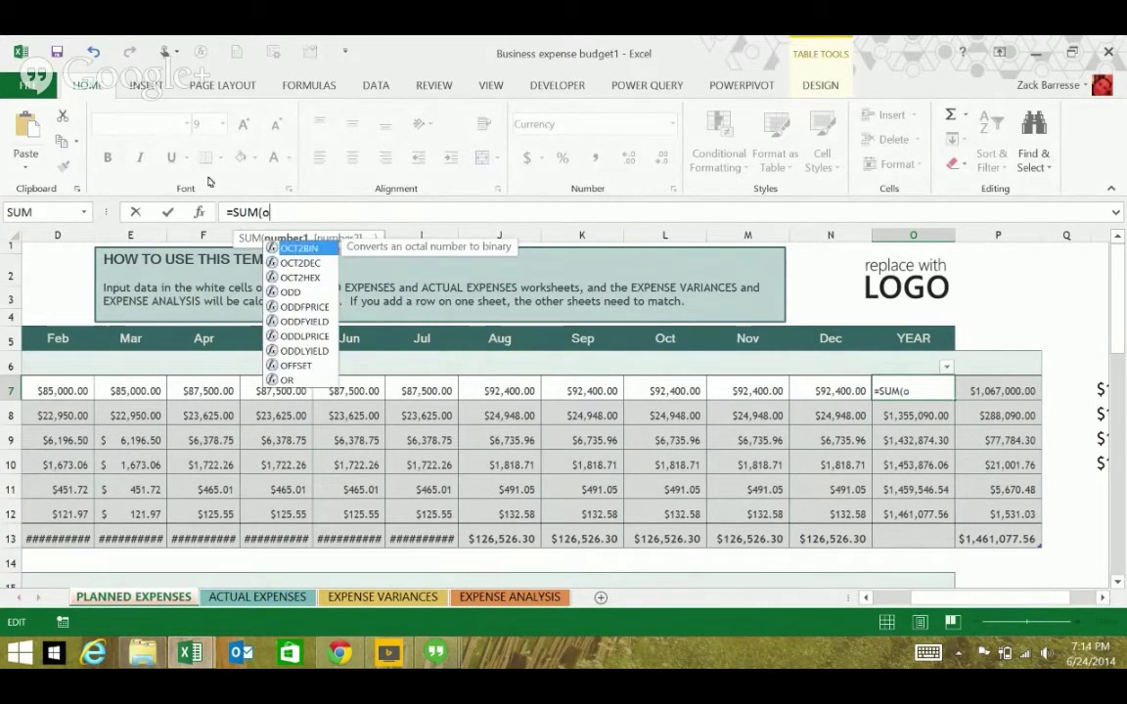
{"action": "type", "text": "6,"}
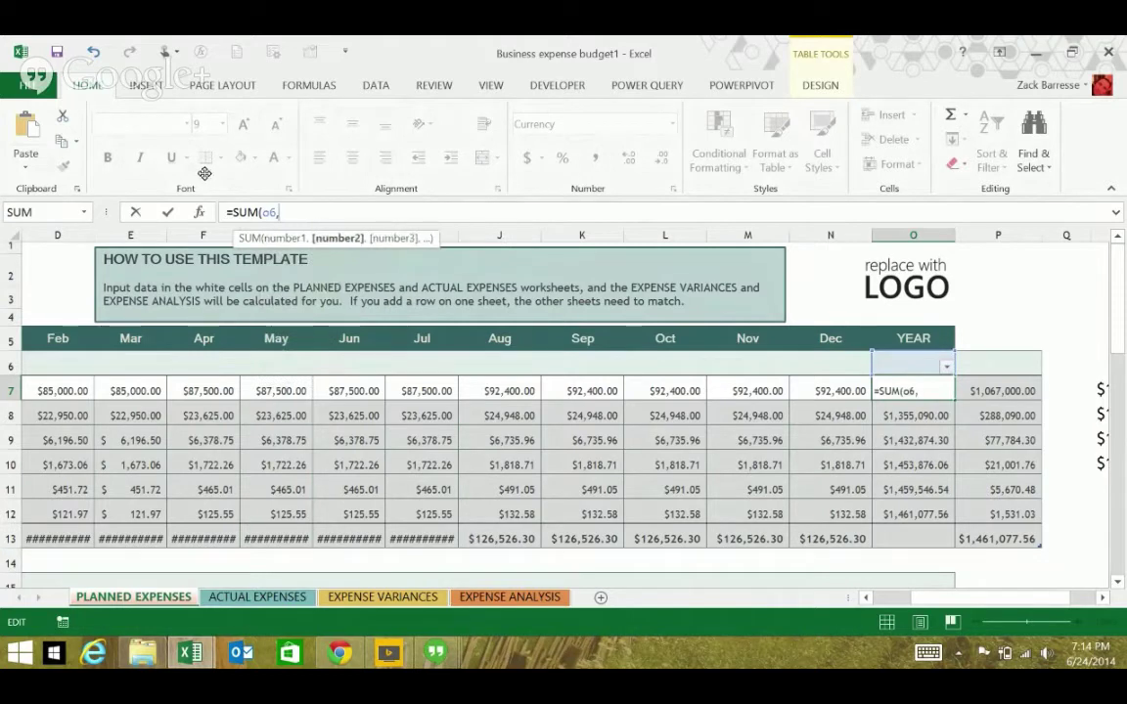
{"action": "type", "text": "p7)"}
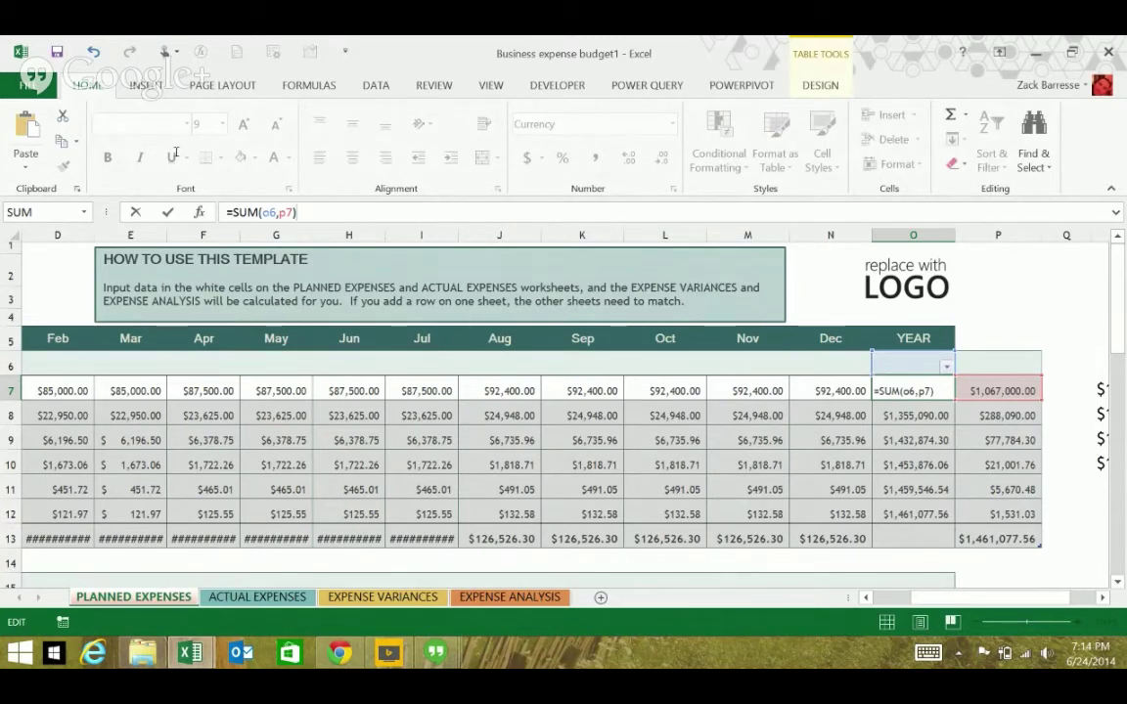
Write o6+p7 beside the =SUM(o6,p7) formula in O7 to compare the addition operator with separate SUM arguments
{"action": "key", "text": "Left"}
{"action": "key", "text": "Left"}
{"action": "key", "text": "Left"}
{"action": "key", "text": "Left"}
{"action": "key", "text": "Left"}
{"action": "key", "text": "Left"}
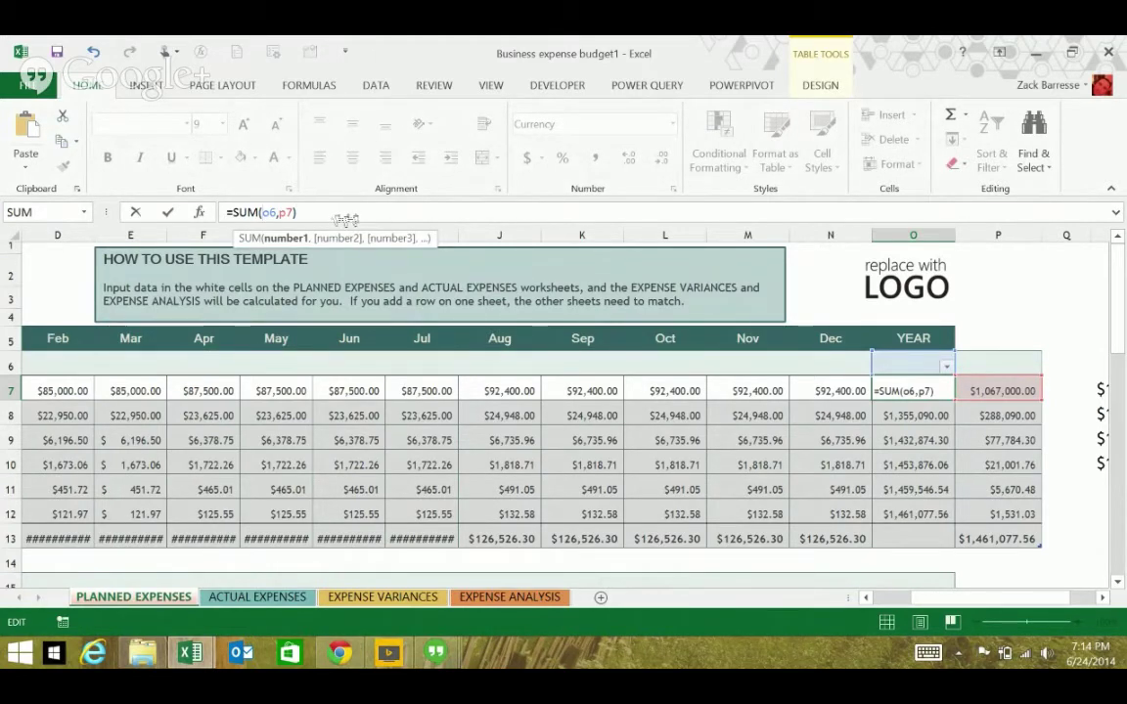
{"action": "key", "text": "End"}
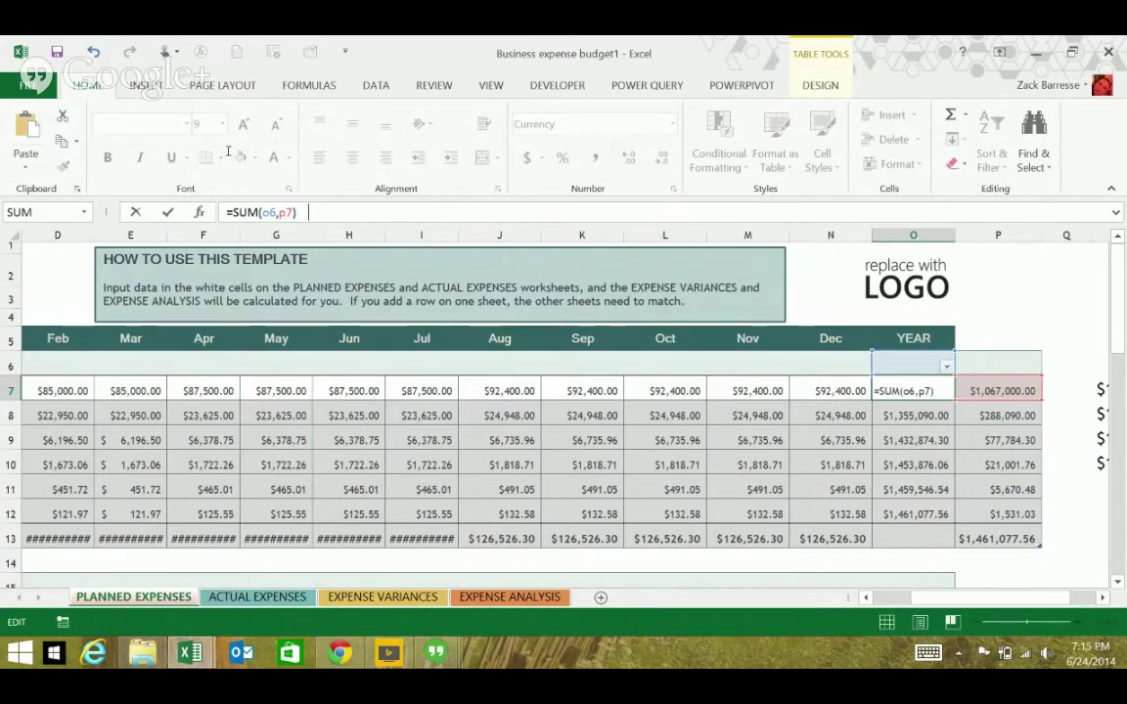
{"action": "type", "text": "o"}
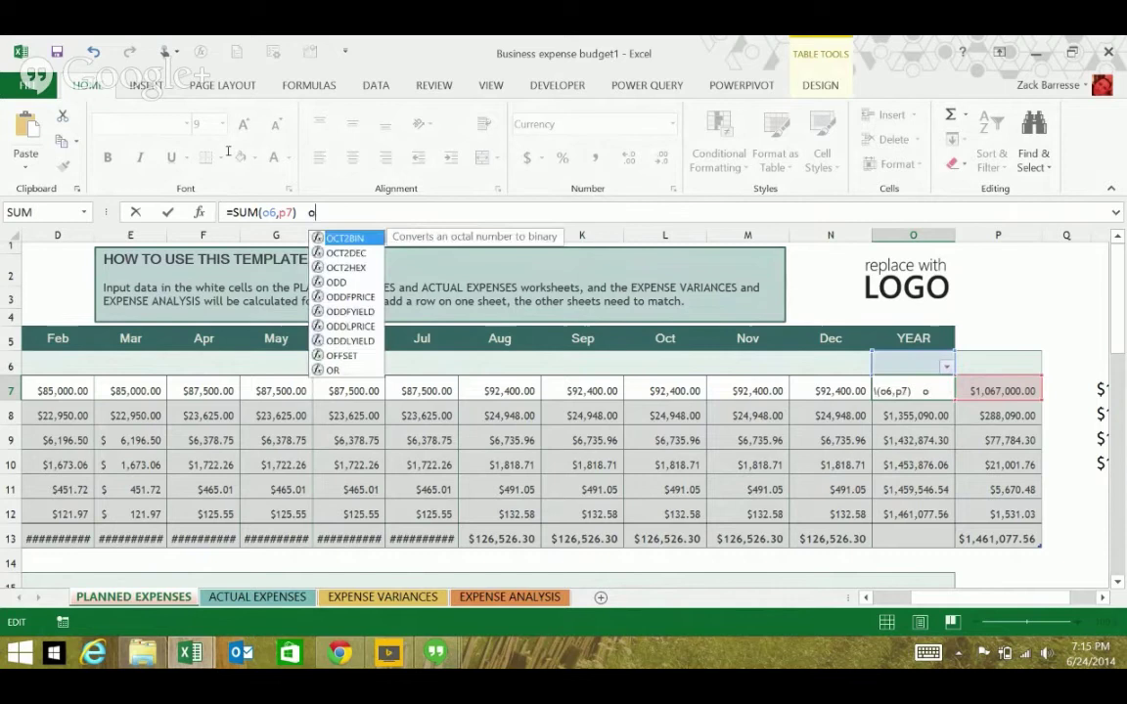
{"action": "type", "text": "6+"}
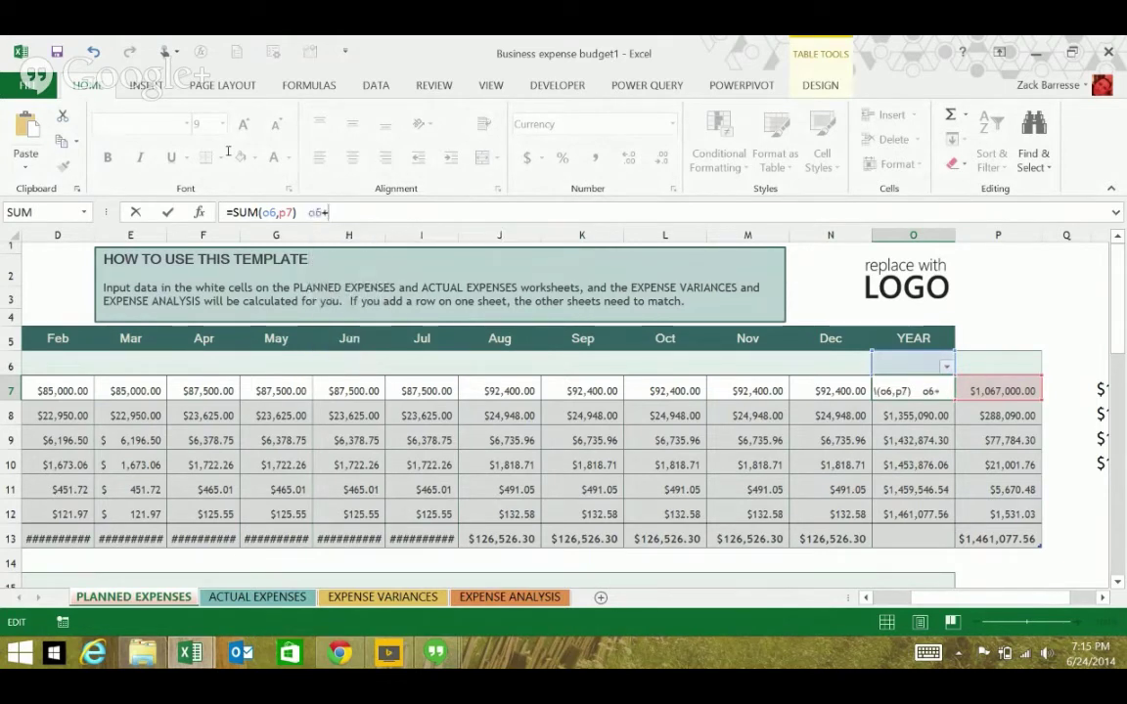
{"action": "type", "text": "p7"}
{"action": "key", "text": "Left"}
{"action": "key", "text": "Left"}
{"action": "key", "text": "Left"}
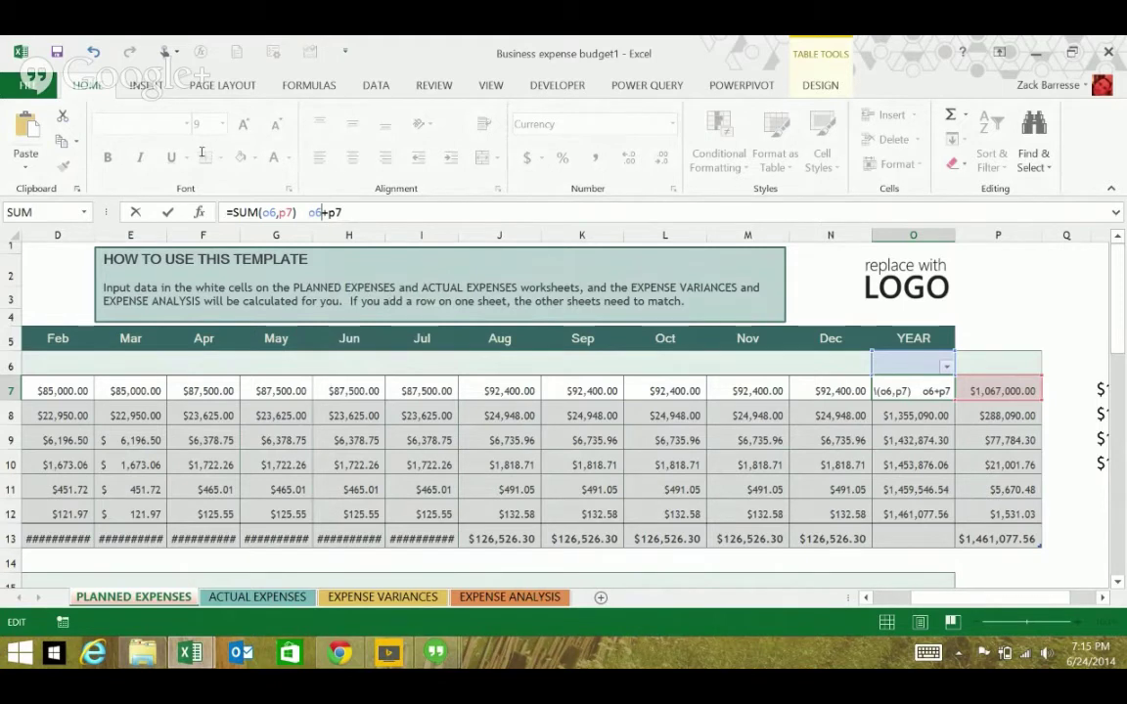
{"action": "key", "text": "shift+Left"}
{"action": "key", "text": "shift+Left"}
Remove the o6+p7 comparison text and enter =SUM(o6,p7) as the formula in O7
{"action": "key", "text": "Left"}
{"action": "key", "text": "Left"}
{"action": "key", "text": "shift+End"}
{"action": "key", "text": "Delete"}
{"action": "key", "text": "Return"}
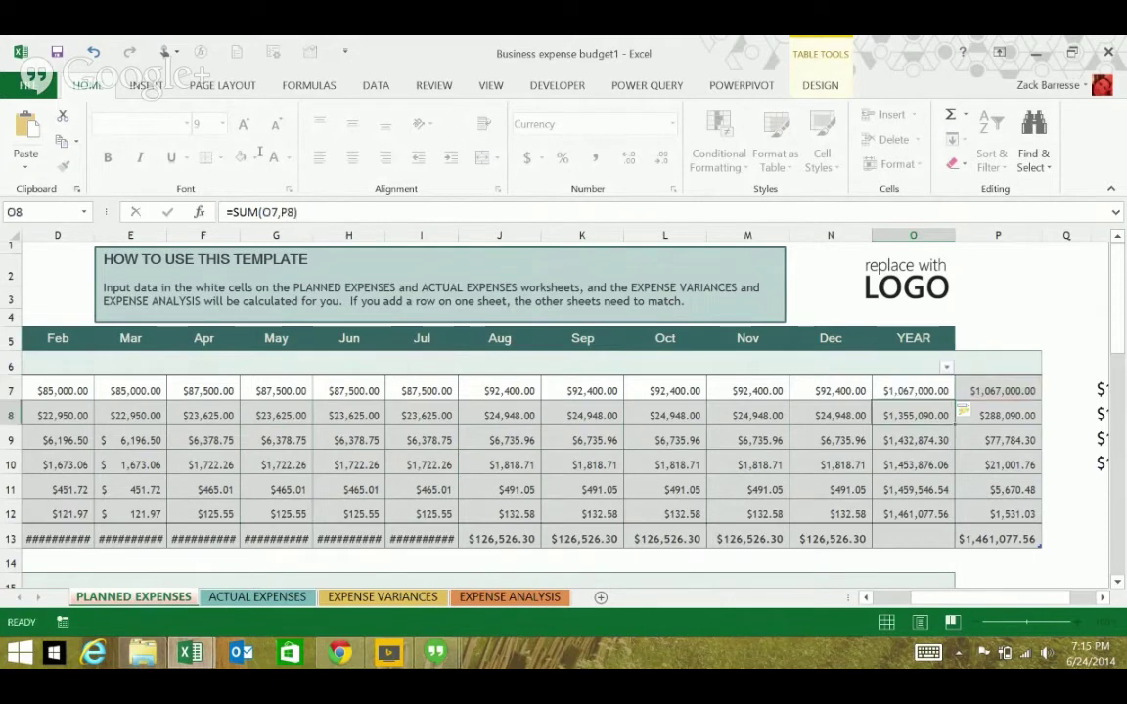
Check which cells the SUM formula in O7 refers to, without changing it
{"action": "key", "text": "Up"}
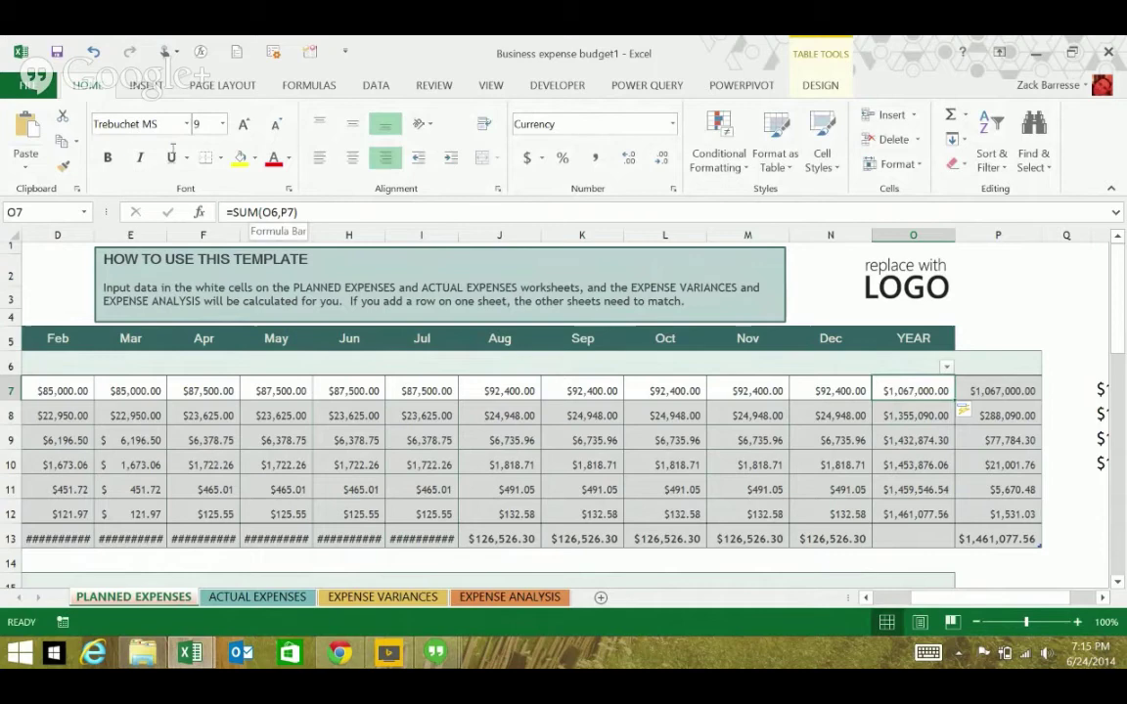
{"action": "key", "text": "F2"}
{"action": "key", "text": "Escape"}
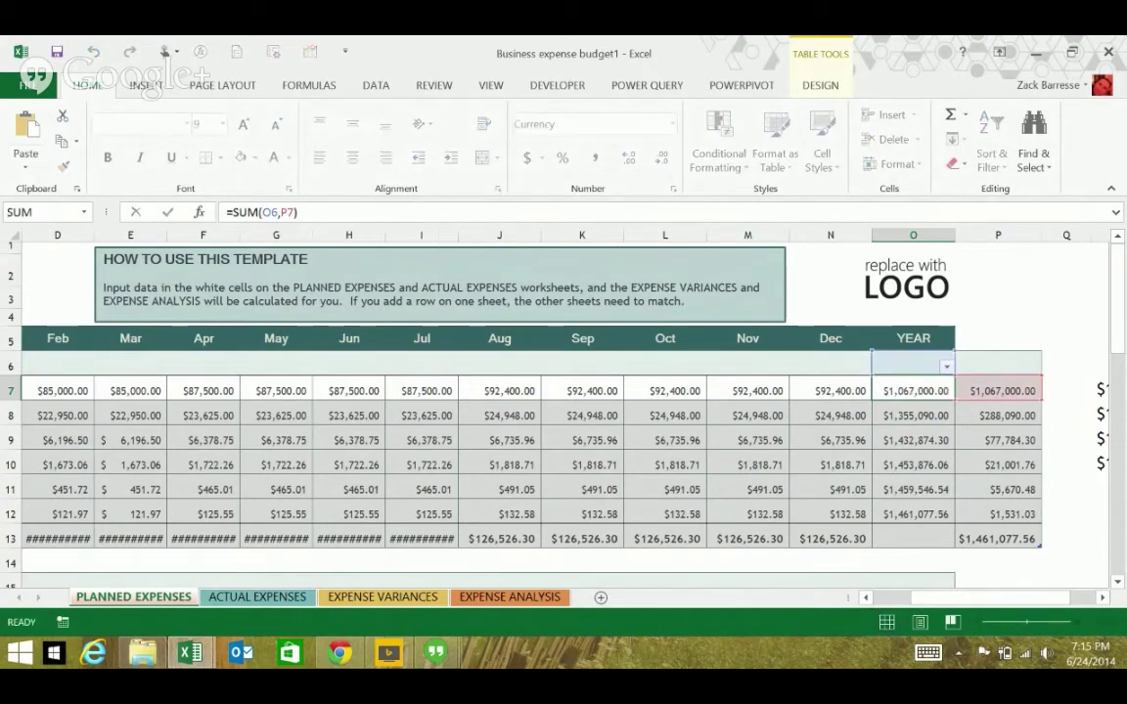
Select the entire column R, which holds the separate running totals beside the table
{"action": "scroll", "coordinate": [646, 421], "scroll_direction": "right", "scroll_amount": 2}
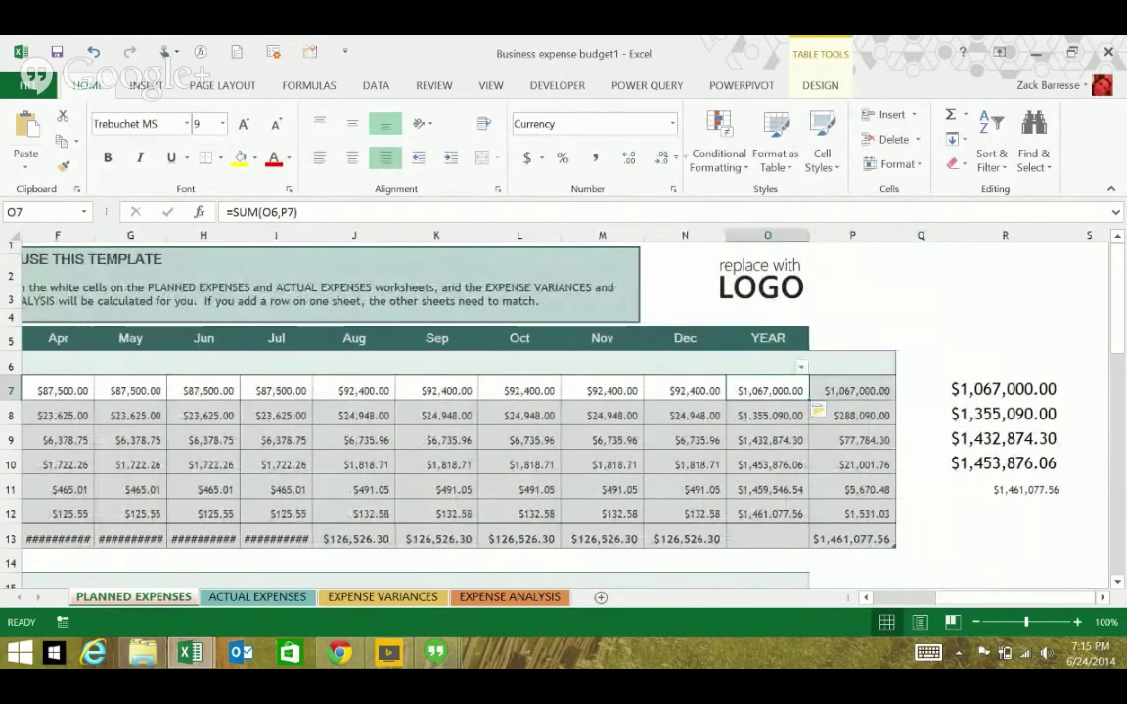
{"action": "left_click", "coordinate": [1003, 234]}
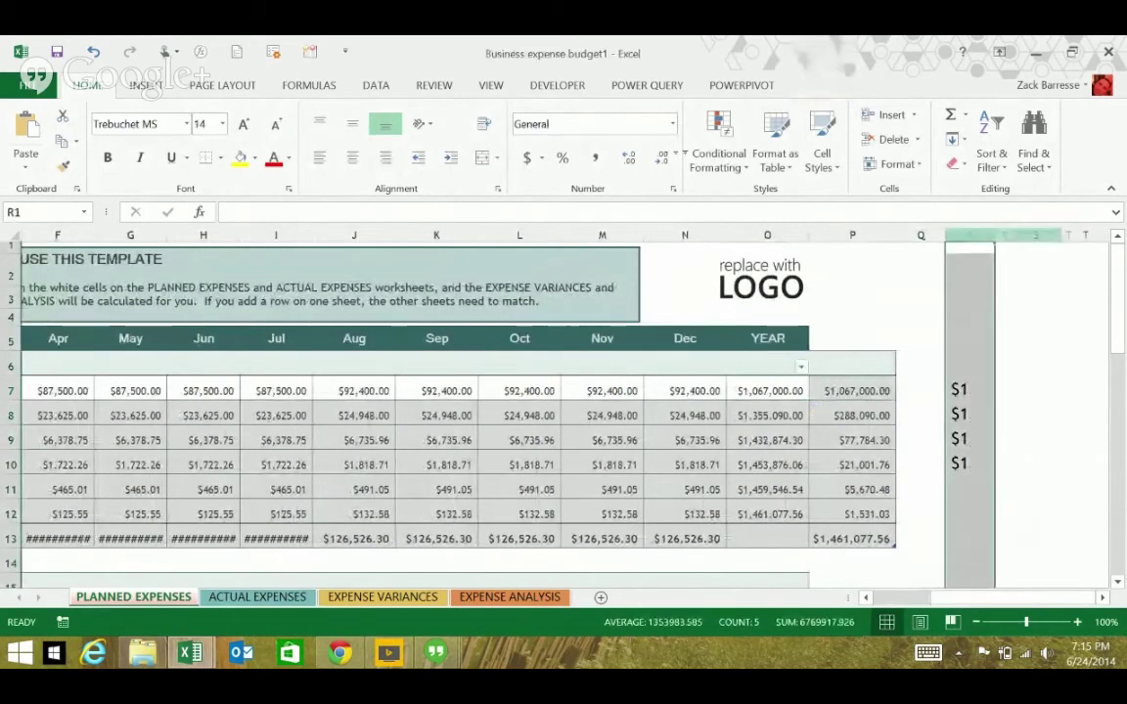